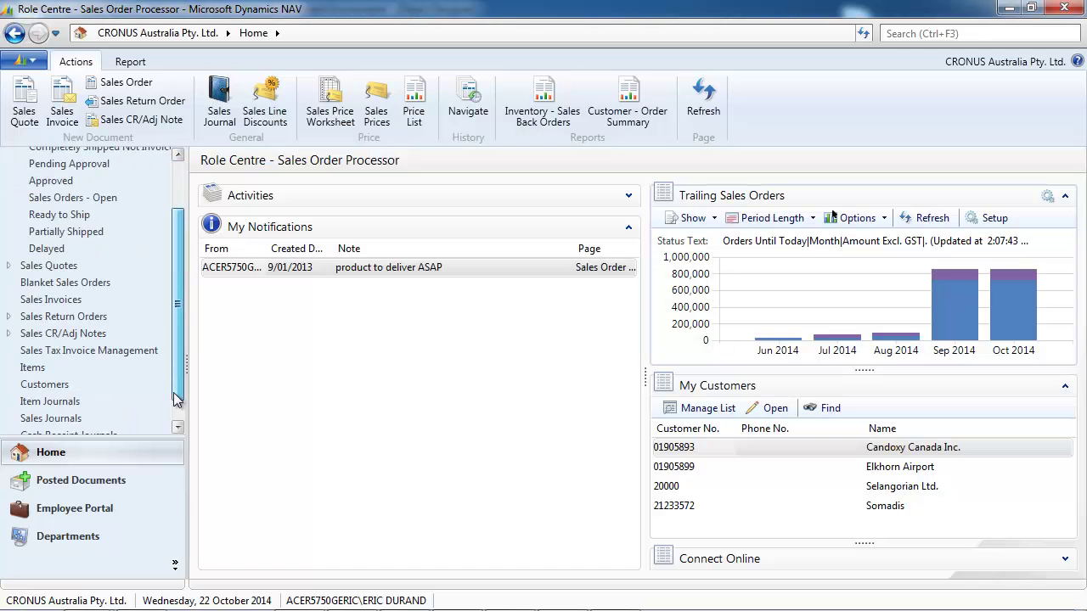
# Step: Add 1001 Touring Bicycle as a substitution on item 1000 Bicycle's card, then close the card
pyautogui.click(25, 341)
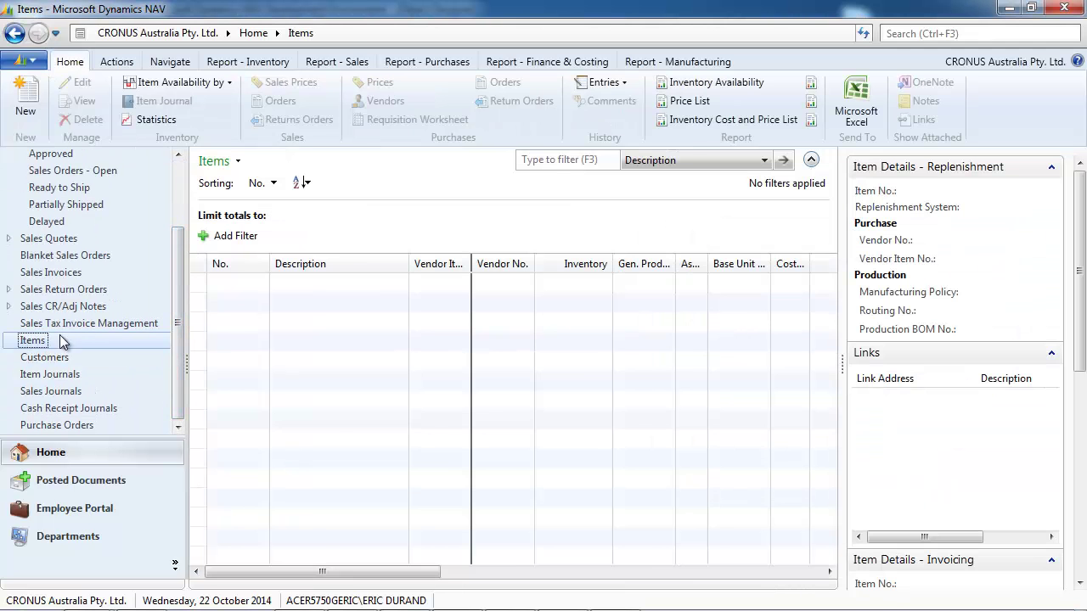
pyautogui.doubleClick(301, 281)
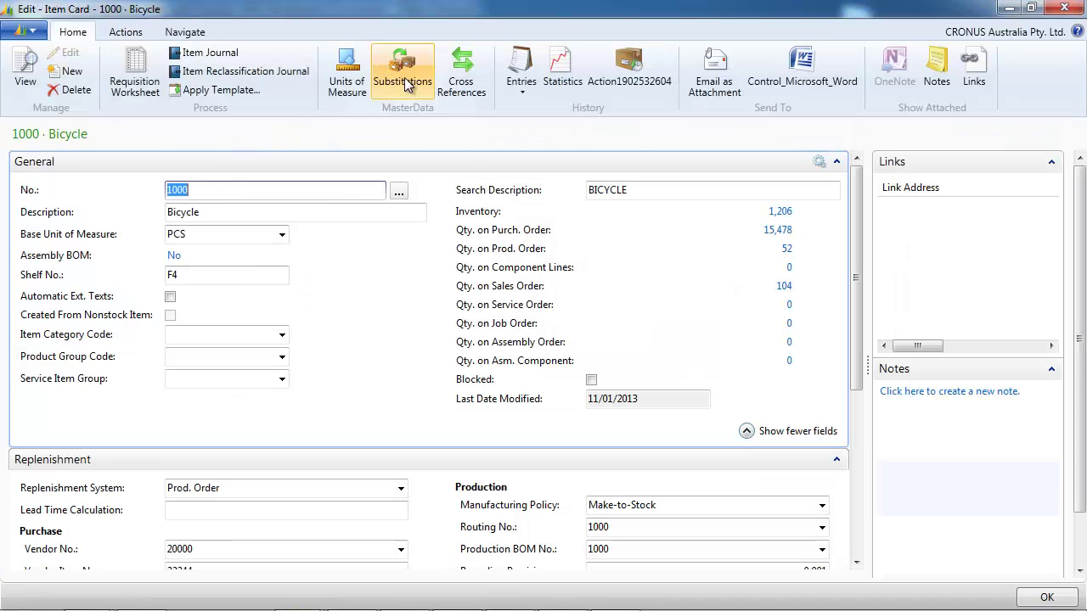
pyautogui.click(401, 85)
pyautogui.click(228, 246)
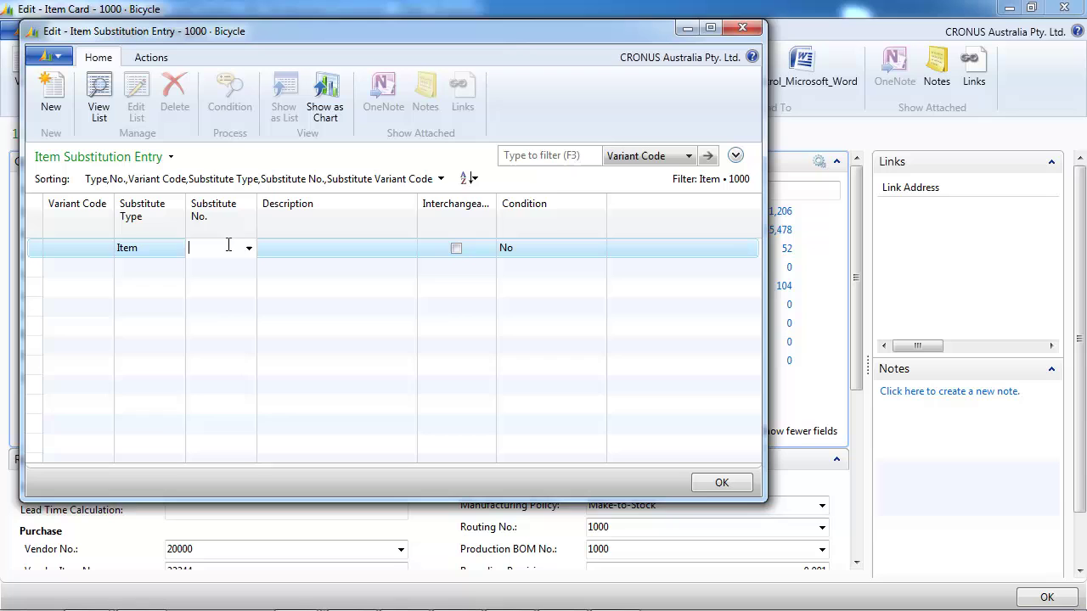
pyautogui.click(247, 248)
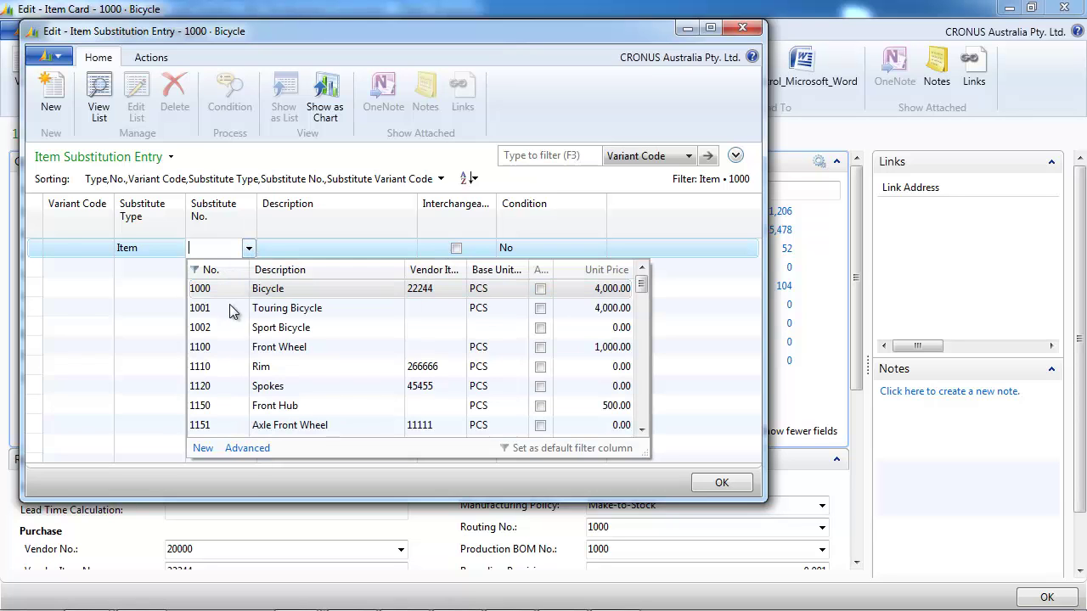
pyautogui.click(289, 310)
pyautogui.click(720, 483)
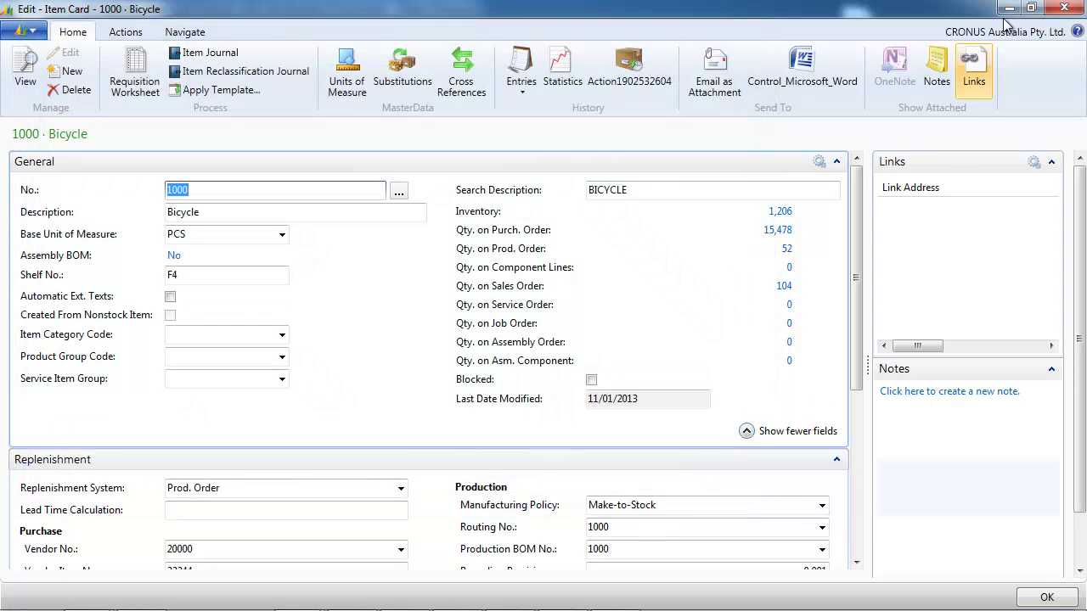
pyautogui.click(1063, 8)
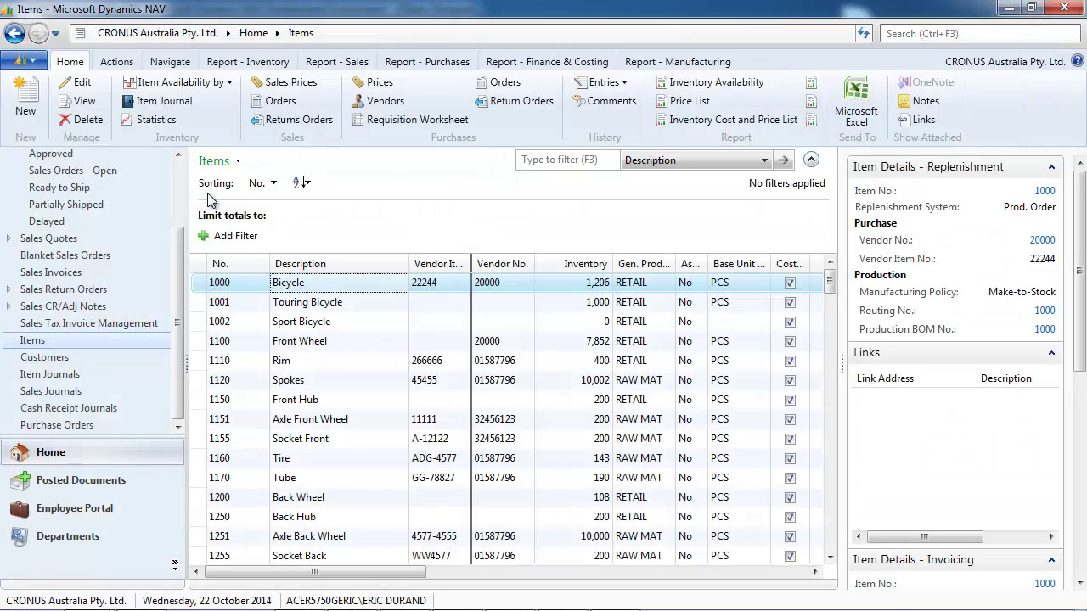
# Step: Create a new sales order for customer 20000 with location code BLUE
pyautogui.scroll(2, 53, 182)
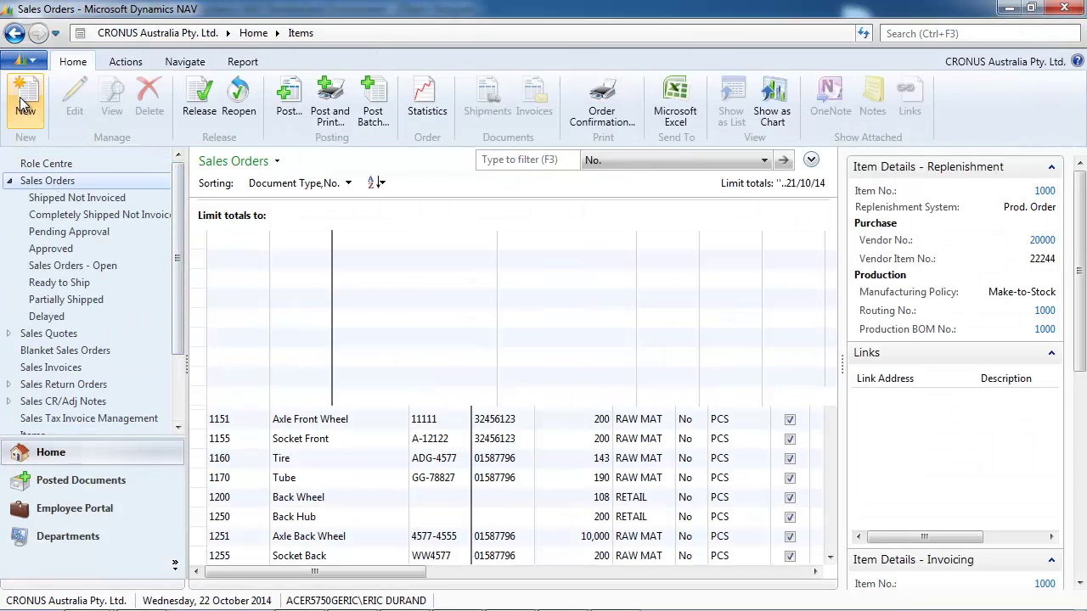
pyautogui.click(26, 100)
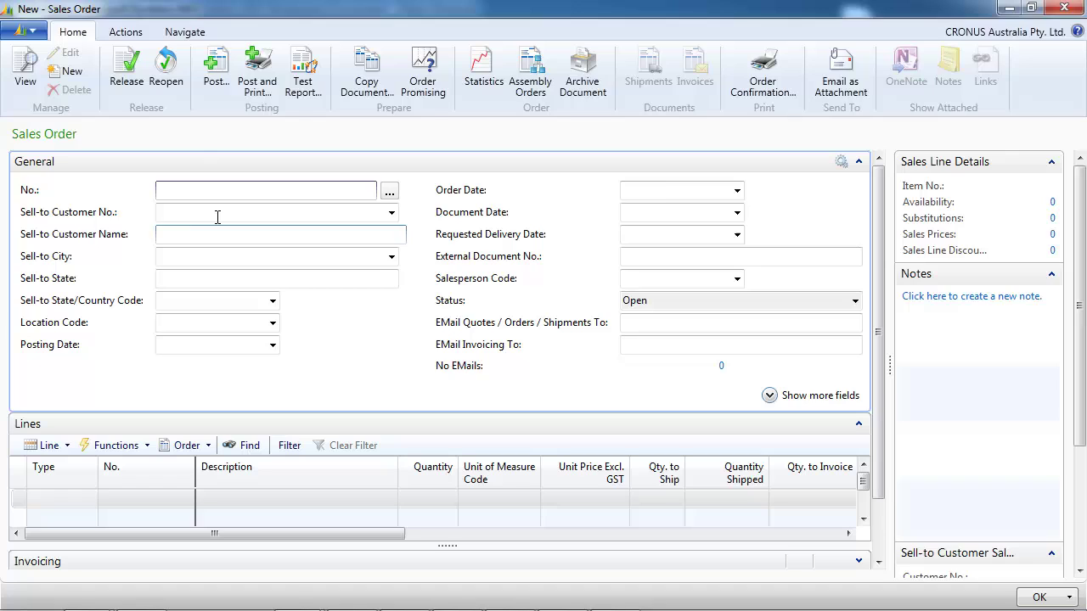
pyautogui.click(218, 213)
pyautogui.write('20000')
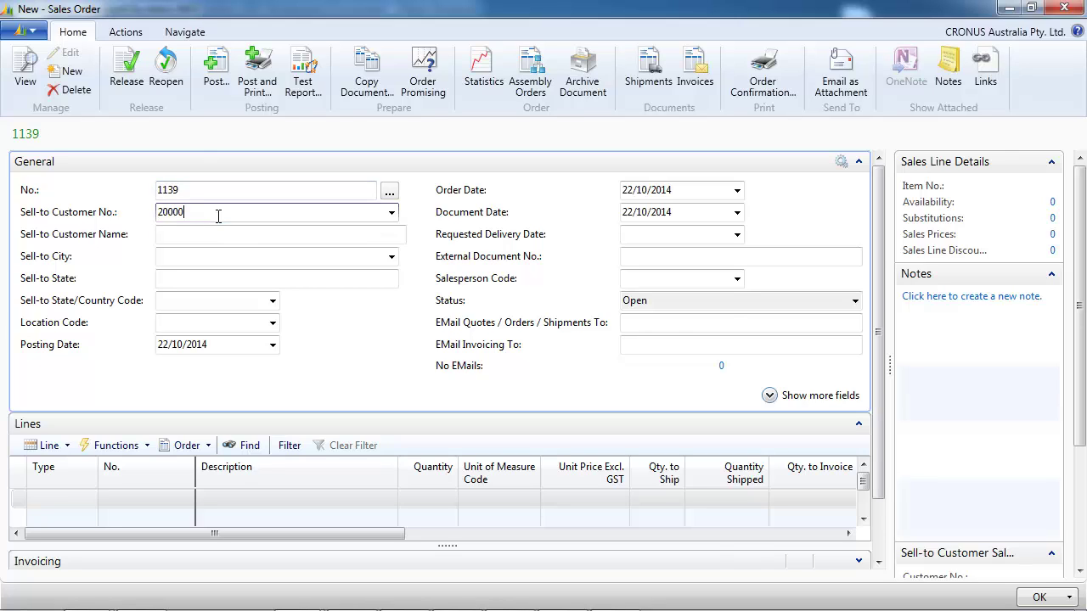
pyautogui.press('Tab')
pyautogui.press('Tab')
pyautogui.press('Tab')
pyautogui.press('Tab')
pyautogui.press('Tab')
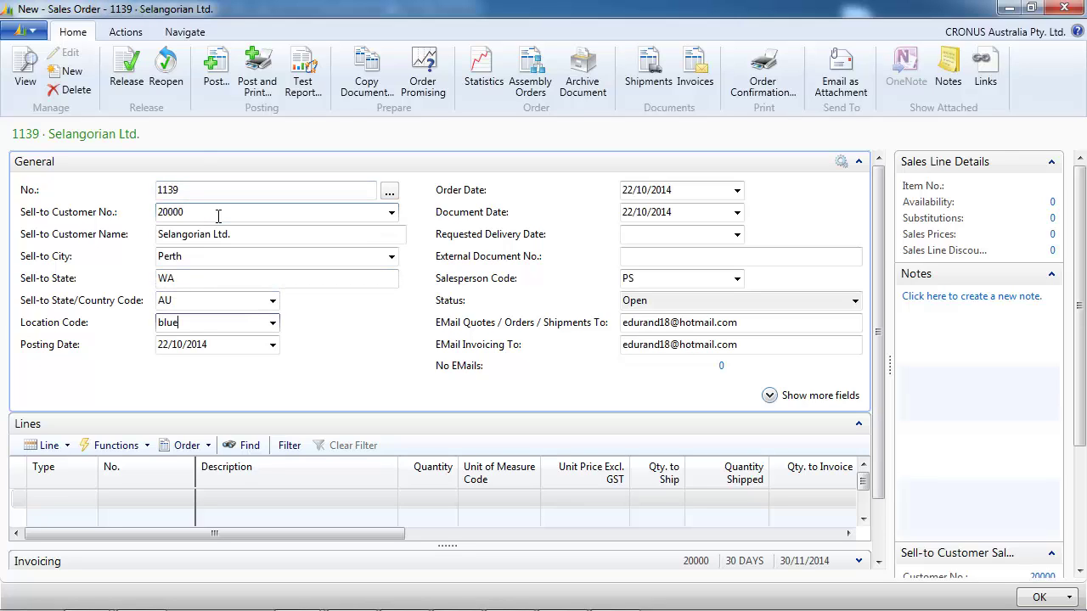
pyautogui.write('blue')
pyautogui.press('Tab')
# Step: Add an Item line for item 1000 Bicycle to the order
pyautogui.click(84, 503)
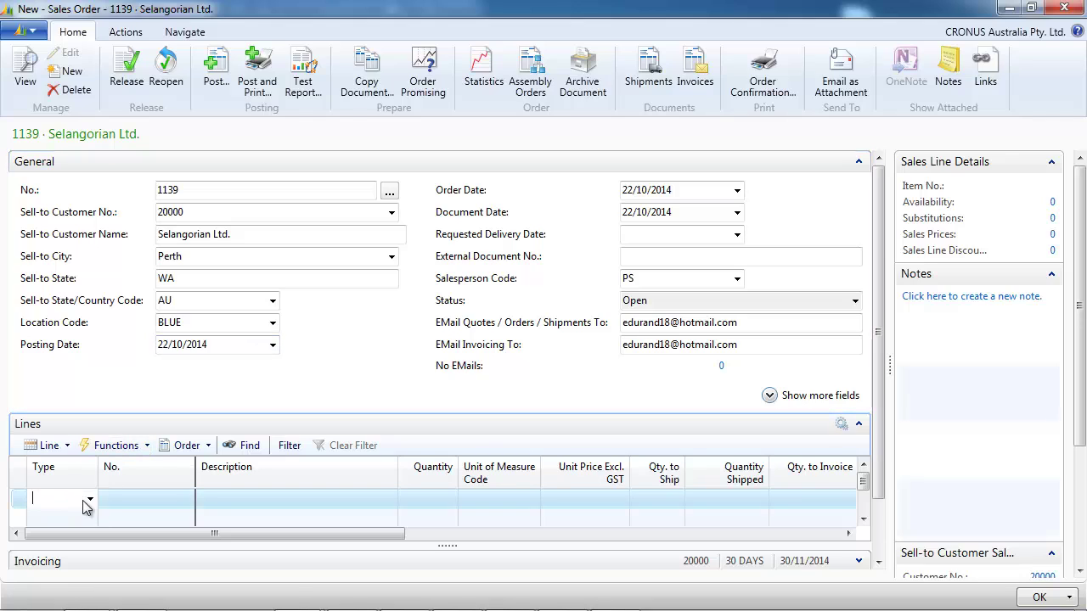
pyautogui.click(87, 499)
pyautogui.click(61, 404)
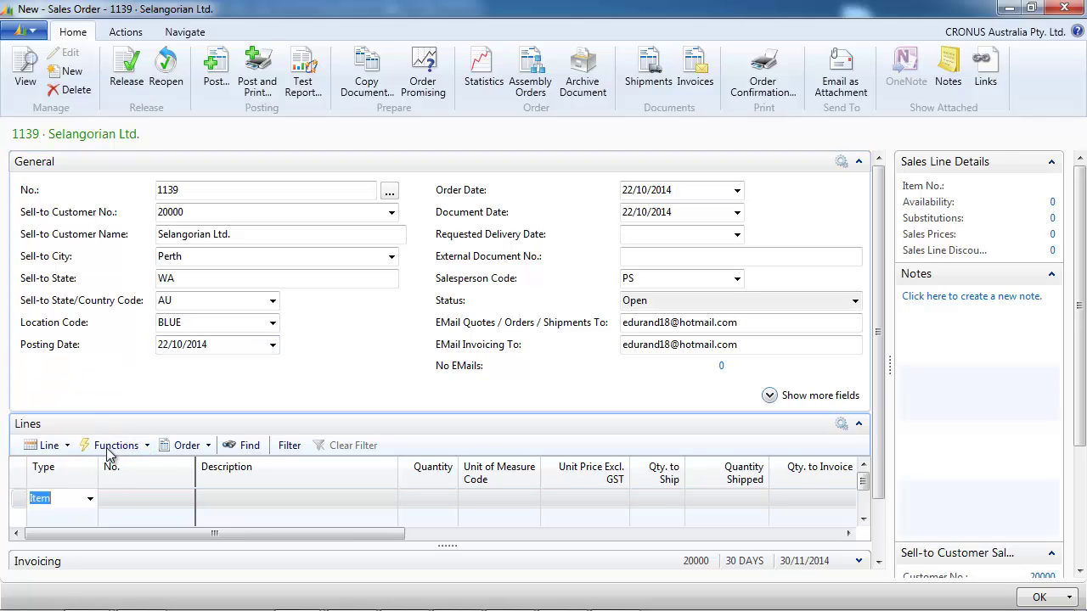
pyautogui.click(137, 499)
pyautogui.write('1000')
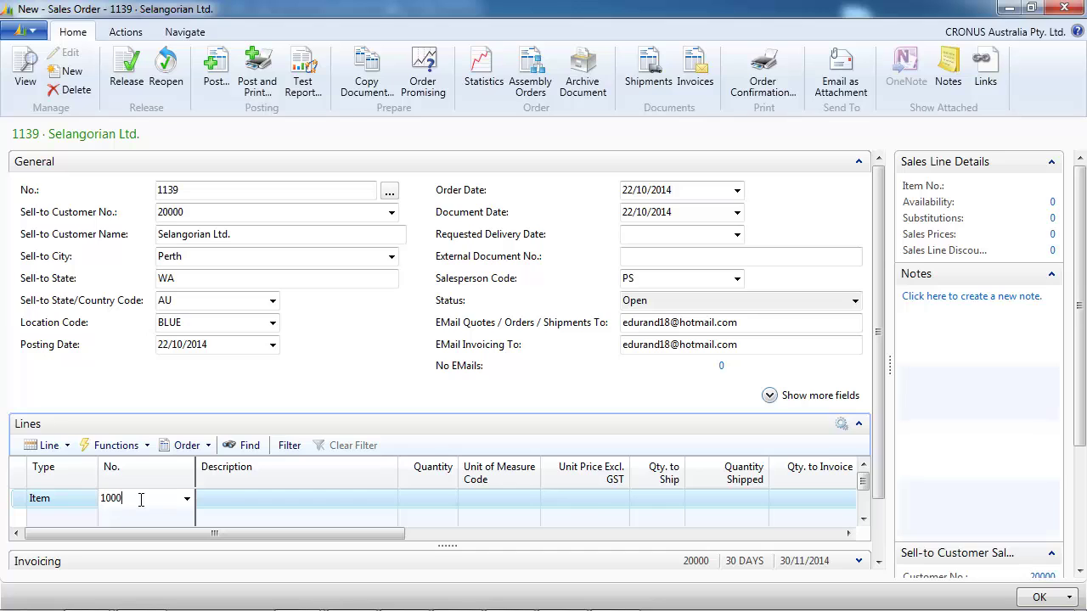
pyautogui.press('Tab')
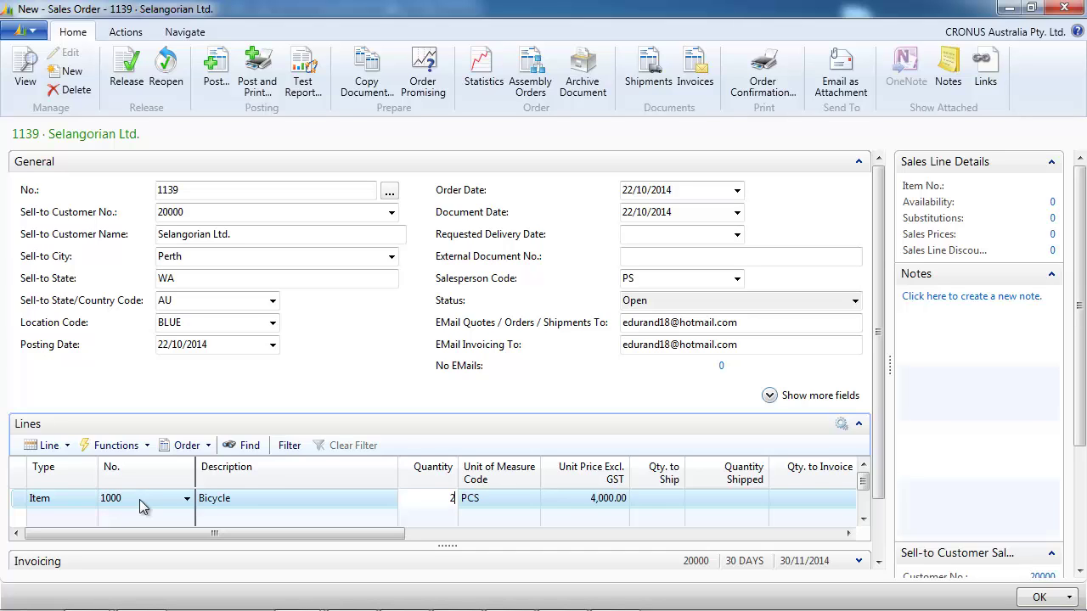
# Step: Decline the availability warning and swap in substitute 1001 Touring Bicycle with quantity 200
pyautogui.press('Tab')
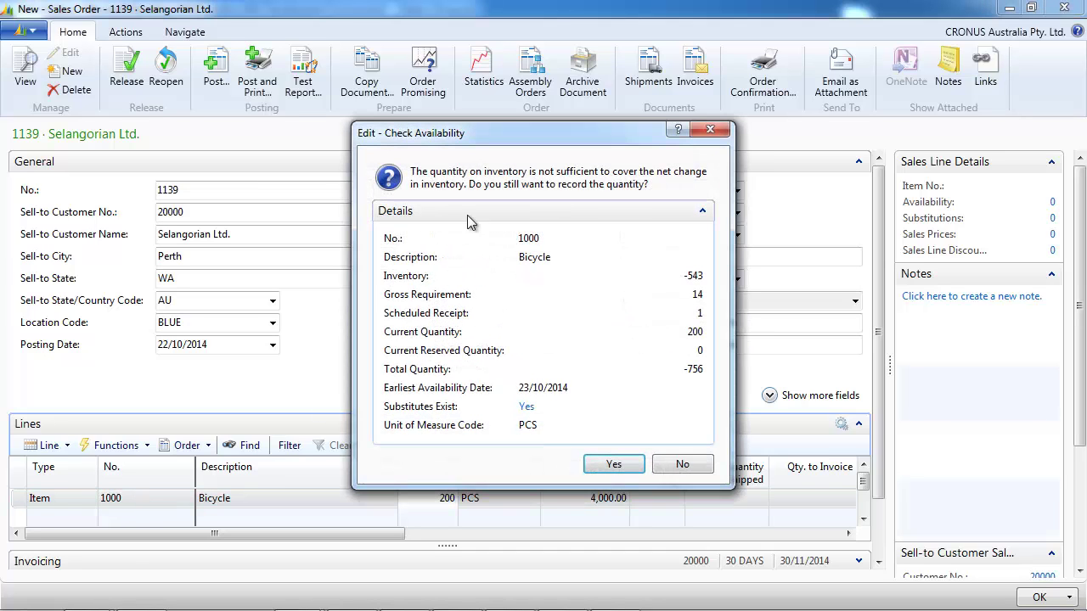
pyautogui.click(683, 465)
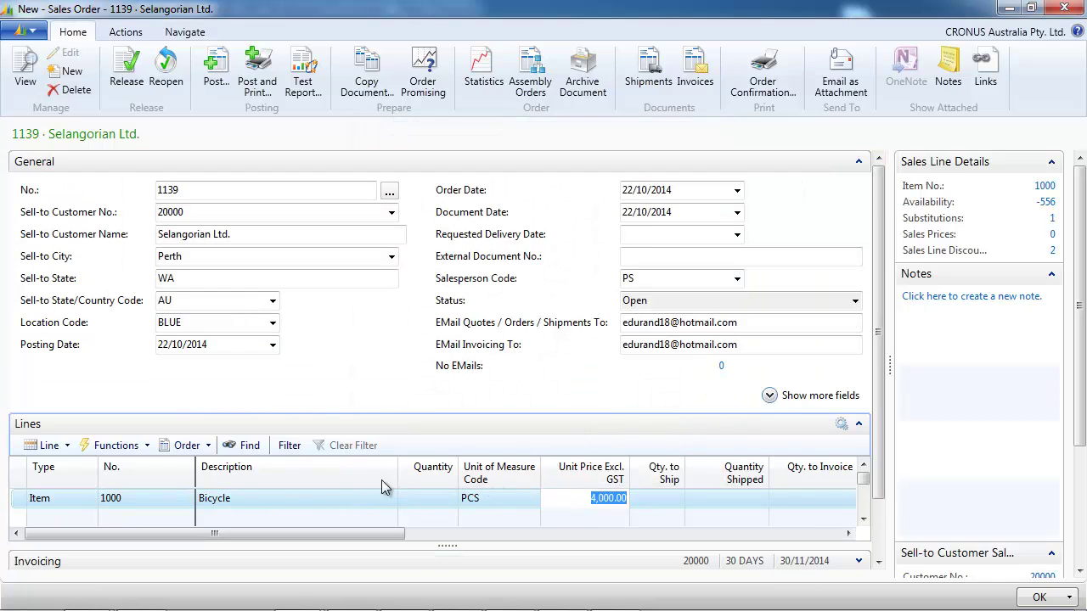
pyautogui.click(68, 445)
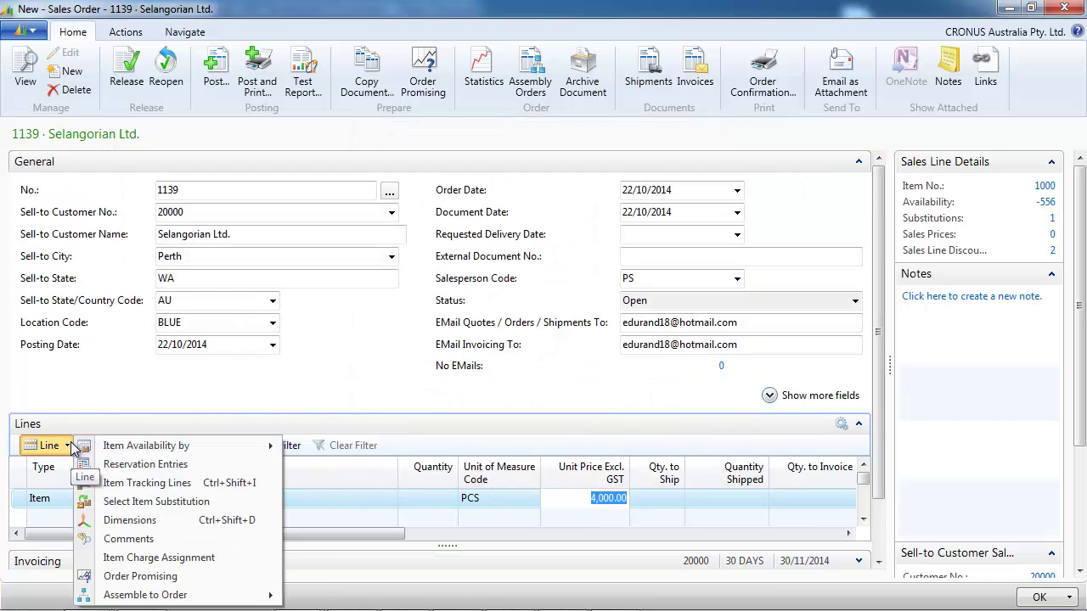
pyautogui.click(142, 502)
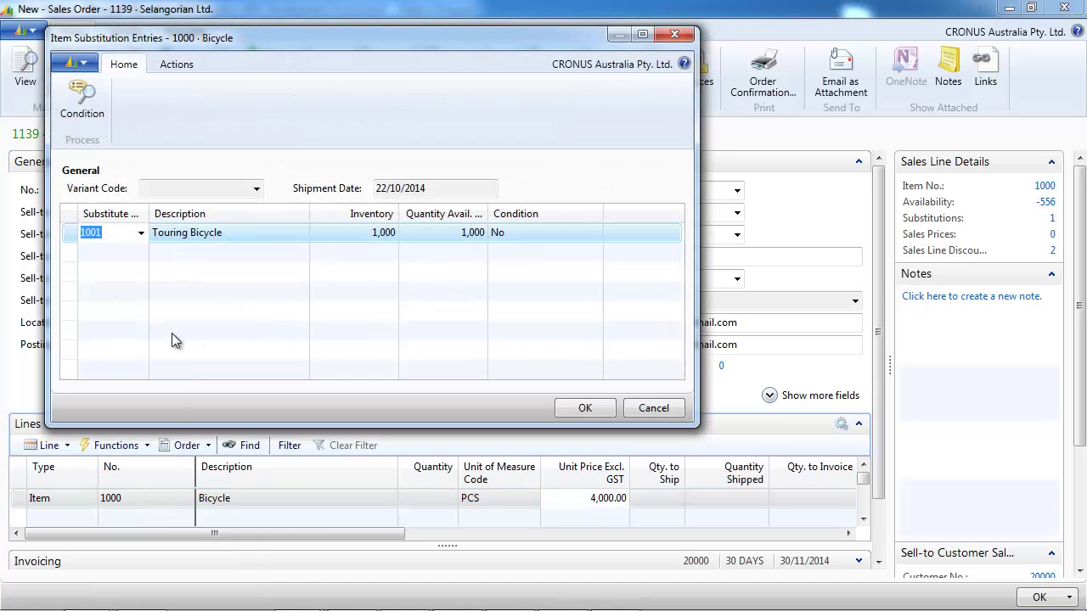
pyautogui.click(600, 415)
pyautogui.click(429, 498)
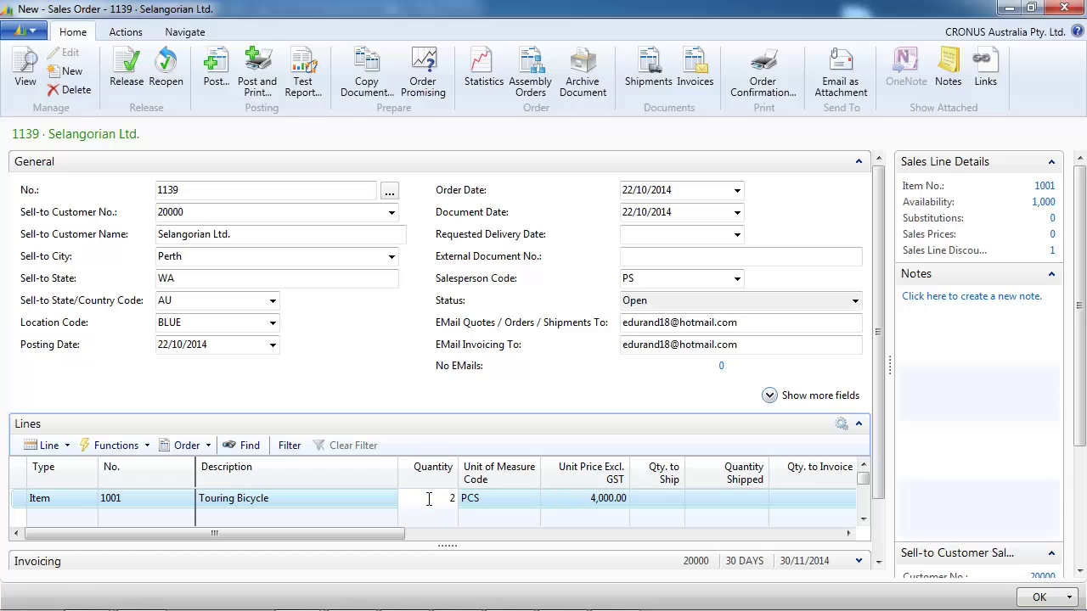
pyautogui.hotkey('shift', 'Tab')
pyautogui.hotkey('shift', 'Tab')
pyautogui.hotkey('shift', 'Tab')
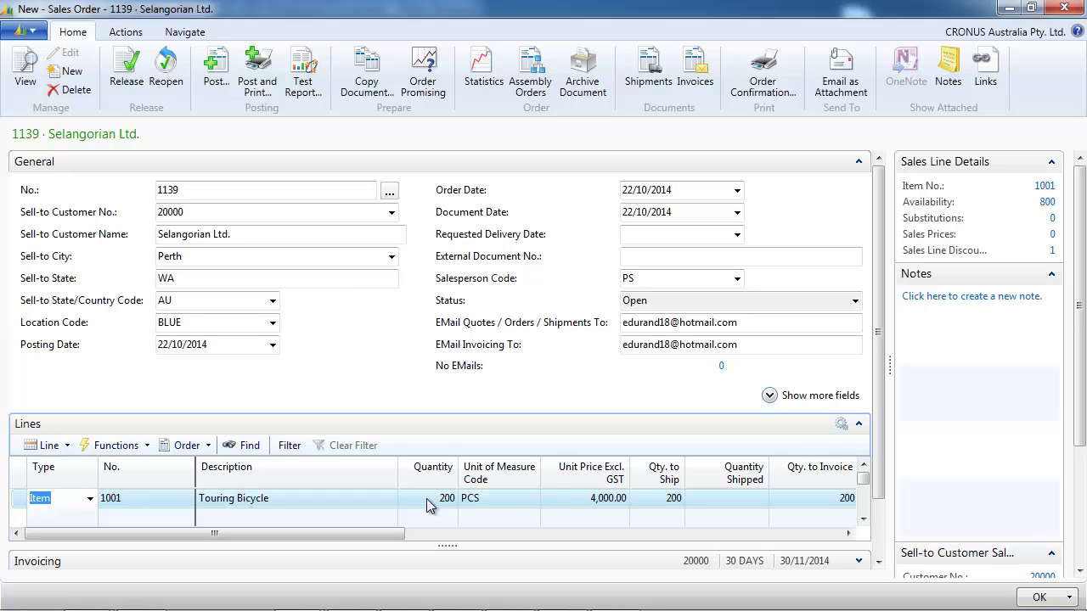
# Step: Delete the Touring Bicycle line and re-enter item 1000 Bicycle on the order
pyautogui.hotkey('ctrl', 'Delete')
pyautogui.press('Return')
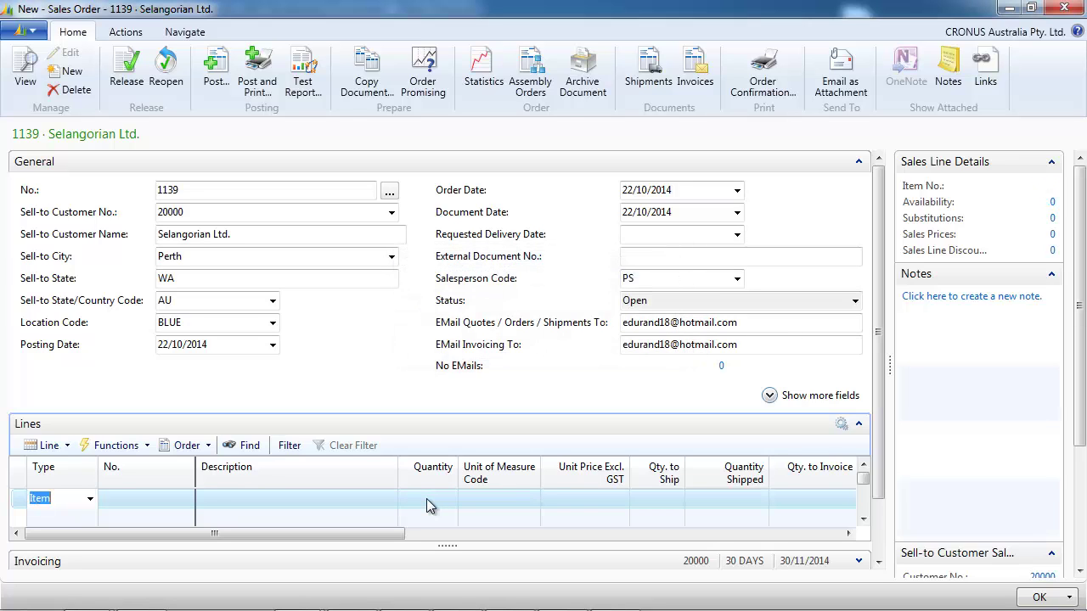
pyautogui.press('Tab')
pyautogui.write('1000')
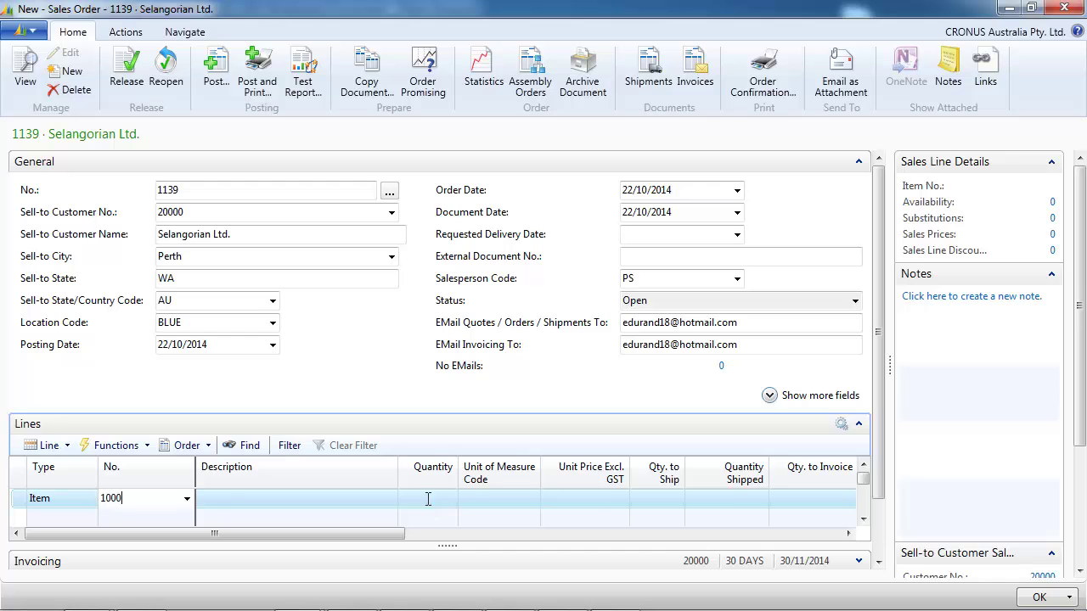
pyautogui.press('Tab')
pyautogui.hotkey('shift', 'Tab')
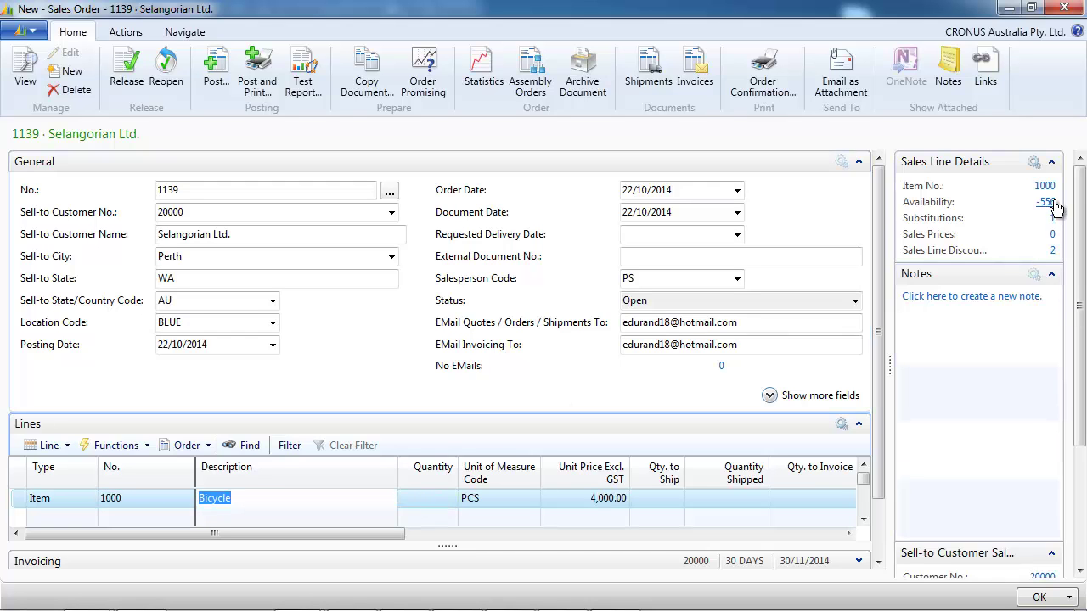
# Step: Mark the Touring Bicycle substitution of item 1000 as Interchangeable, then close the item card
pyautogui.click(1051, 187)
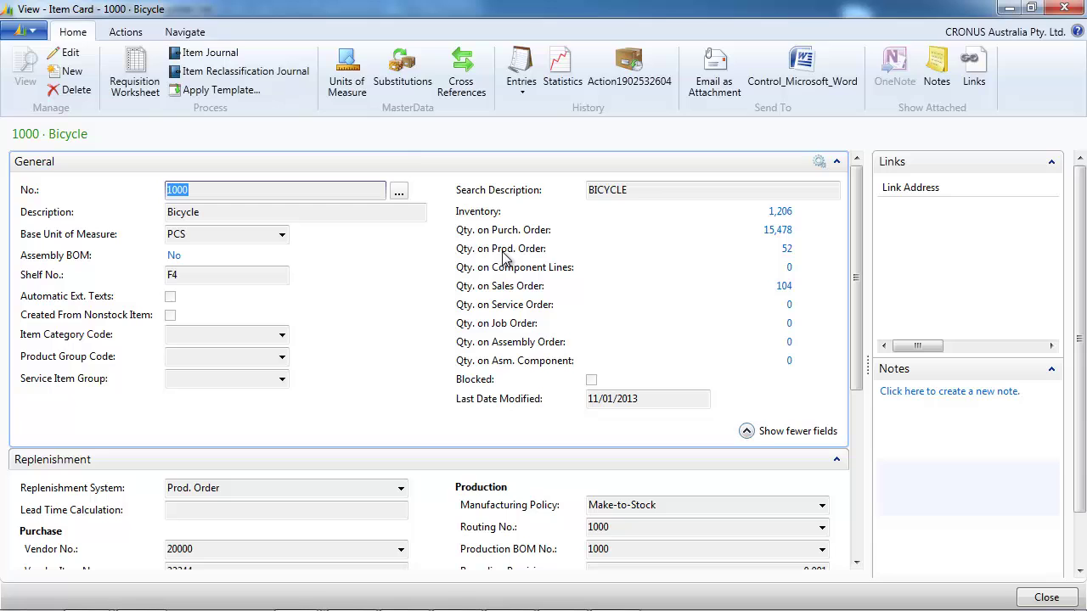
pyautogui.click(397, 87)
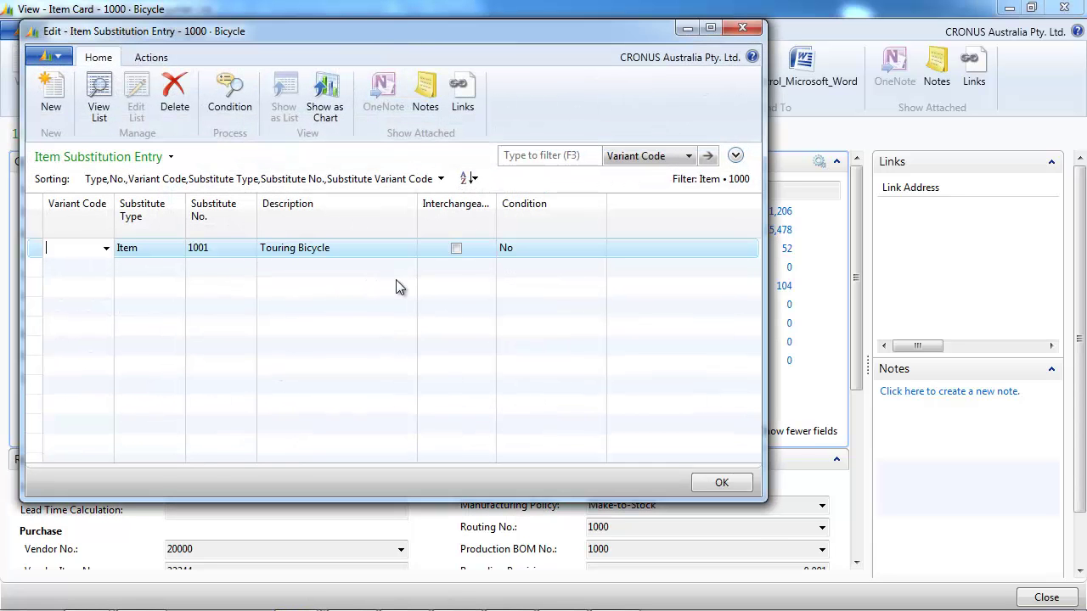
pyautogui.click(456, 249)
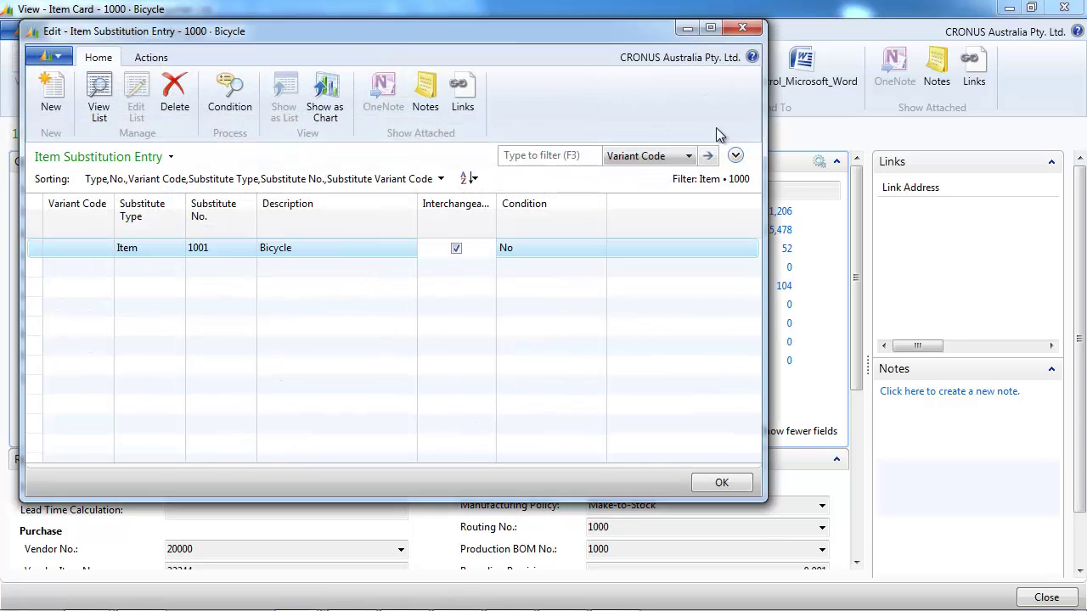
pyautogui.click(747, 31)
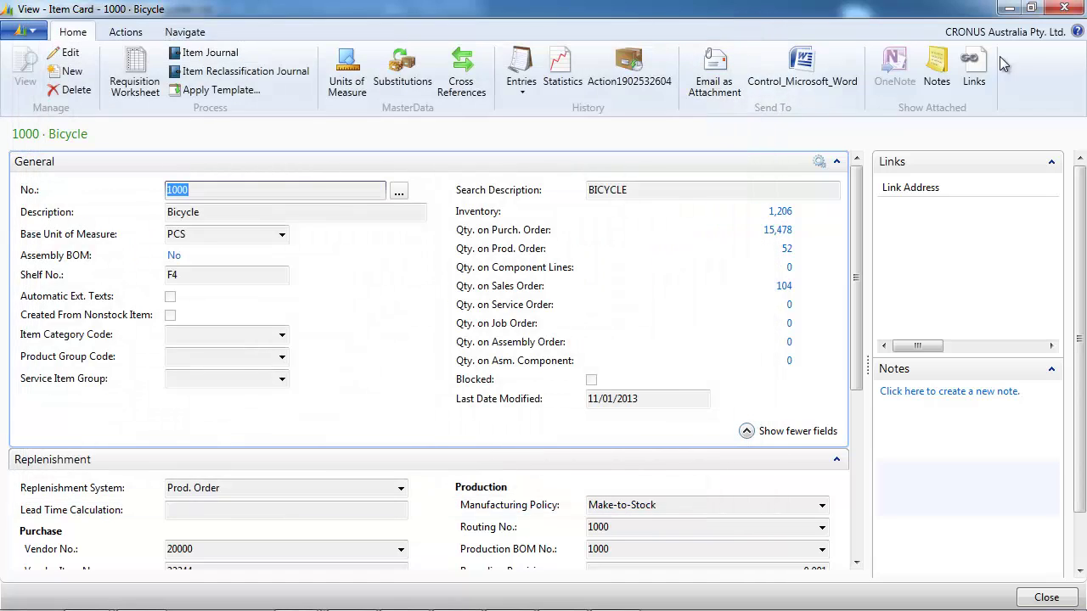
pyautogui.click(1058, 9)
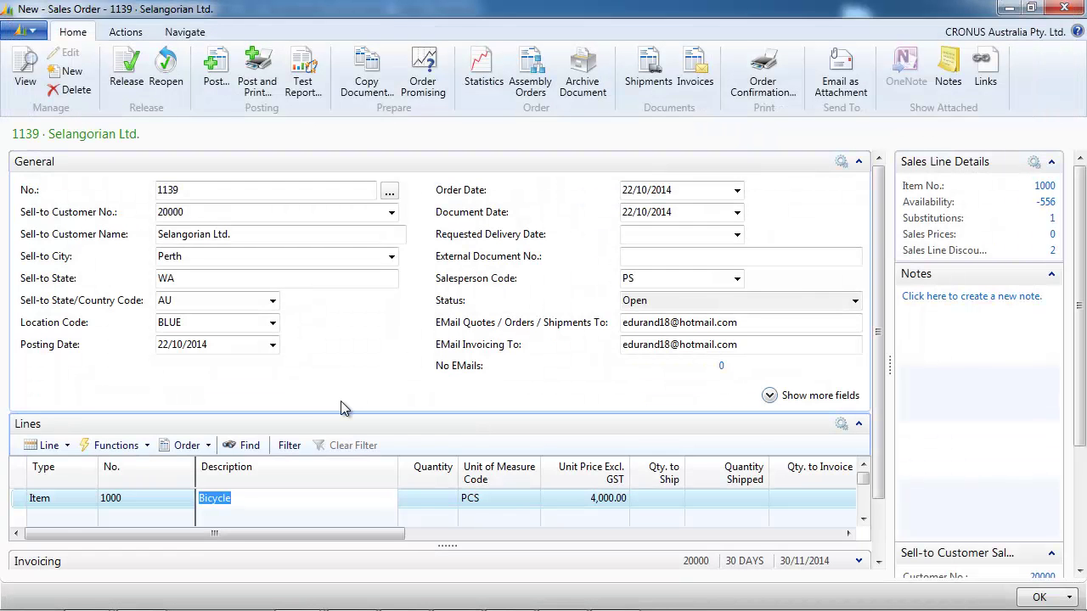
# Step: Replace the line with item 1100 Front Wheel and confirm it has no substitutions
pyautogui.hotkey('ctrl', 'Delete')
pyautogui.press('Return')
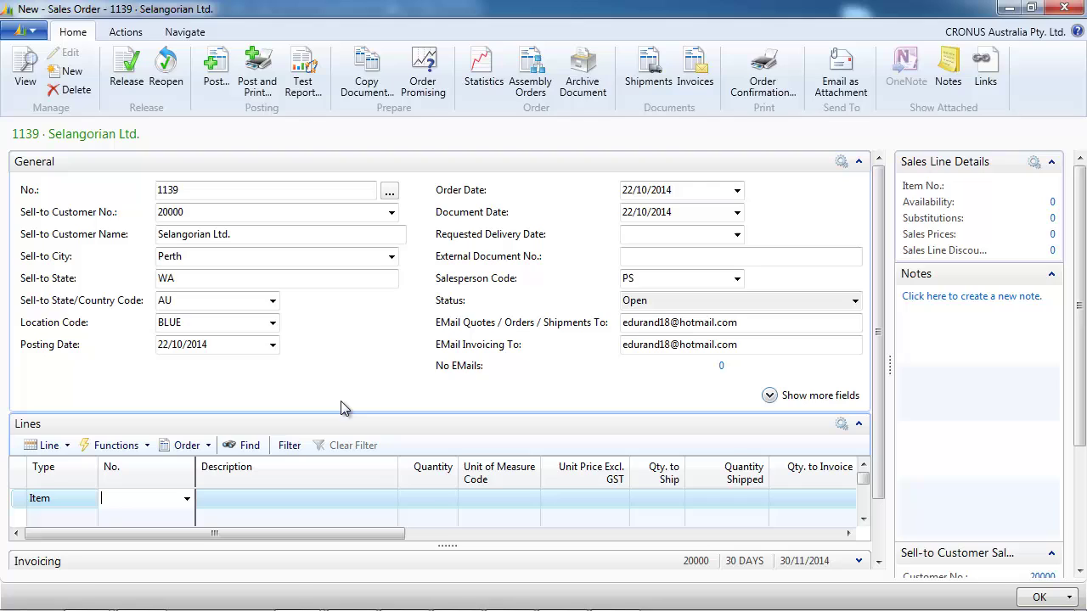
pyautogui.write('1100')
pyautogui.press('Return')
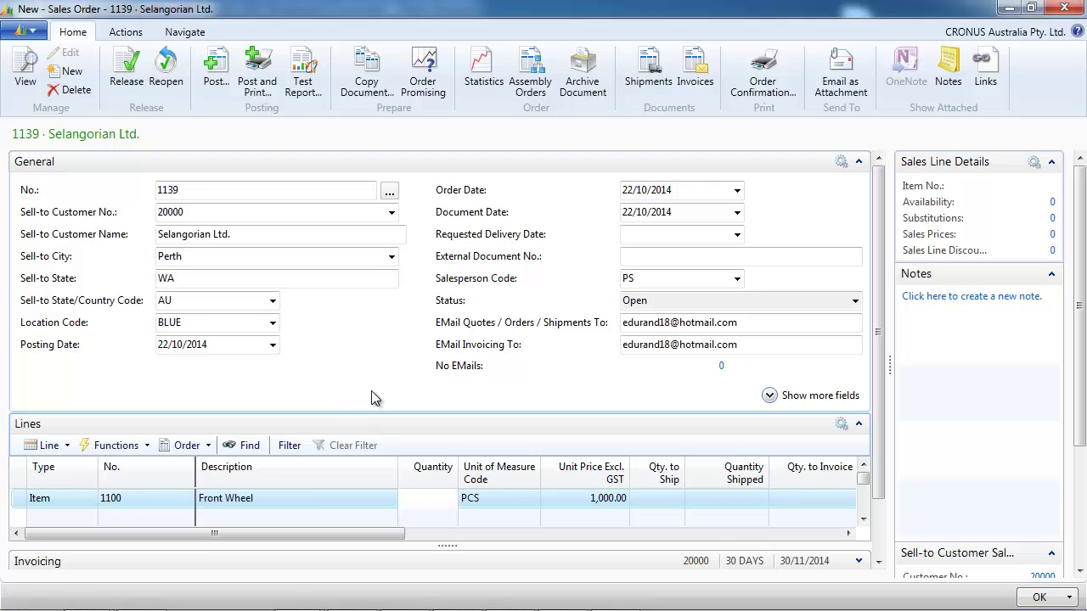
pyautogui.click(70, 449)
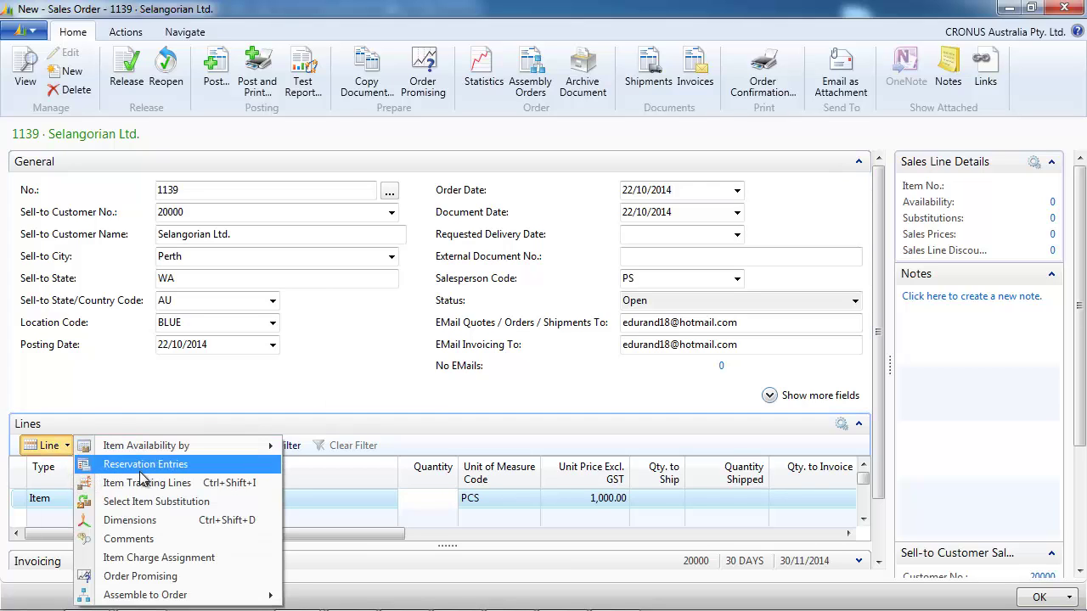
pyautogui.click(142, 499)
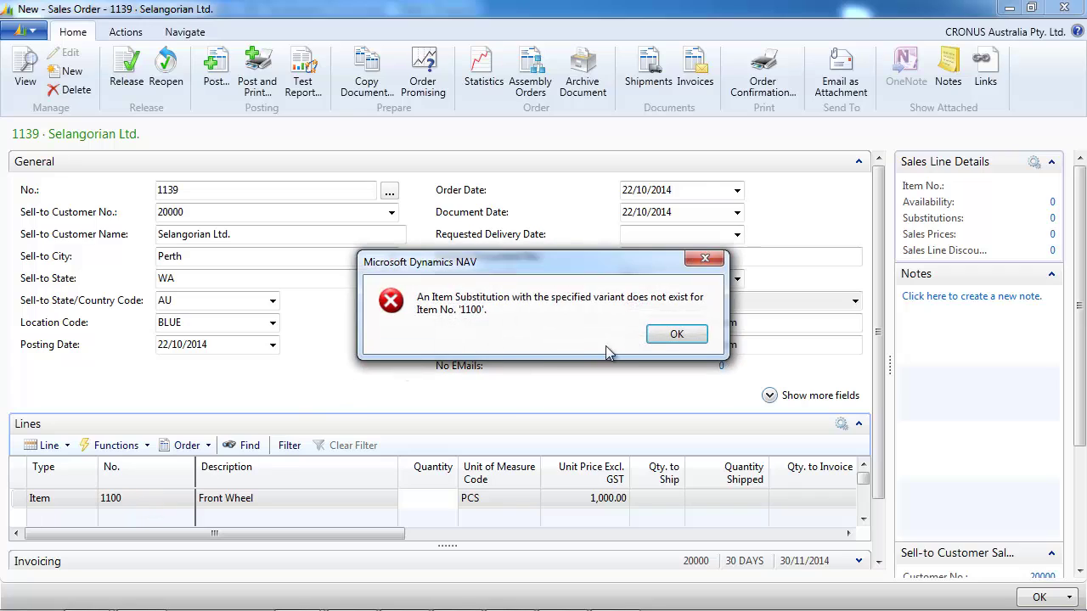
pyautogui.click(676, 336)
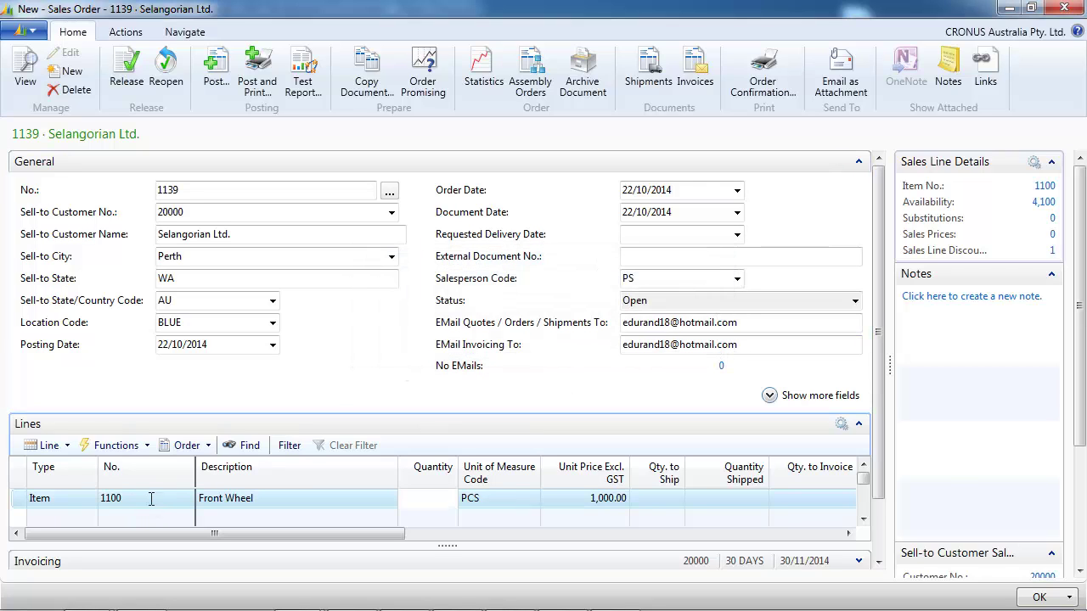
# Step: Change the line's item to 1001 Touring Bicycle
pyautogui.click(151, 499)
pyautogui.click(186, 501)
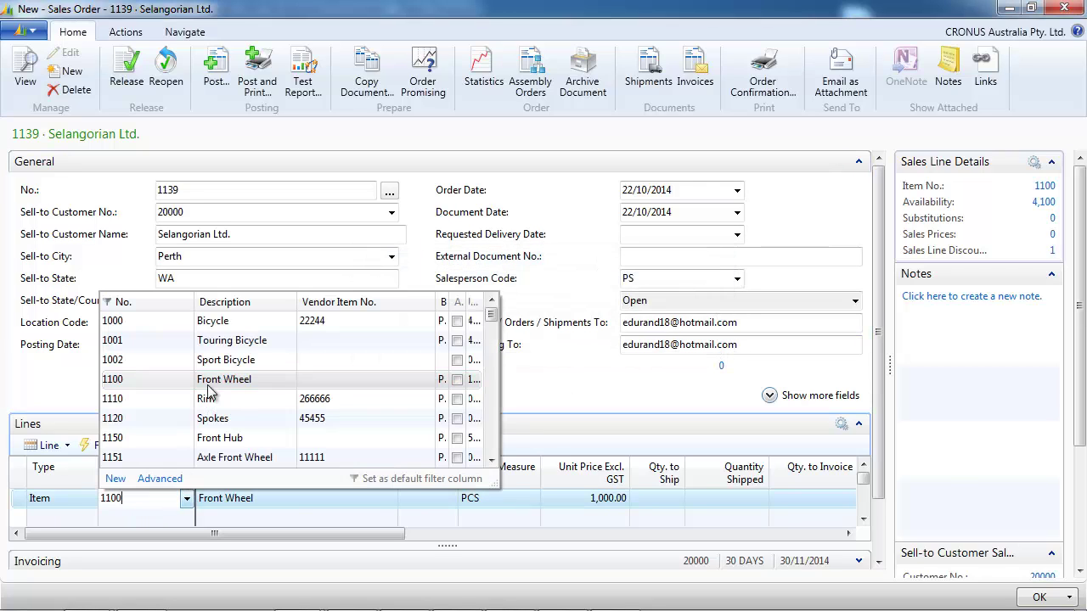
pyautogui.click(232, 341)
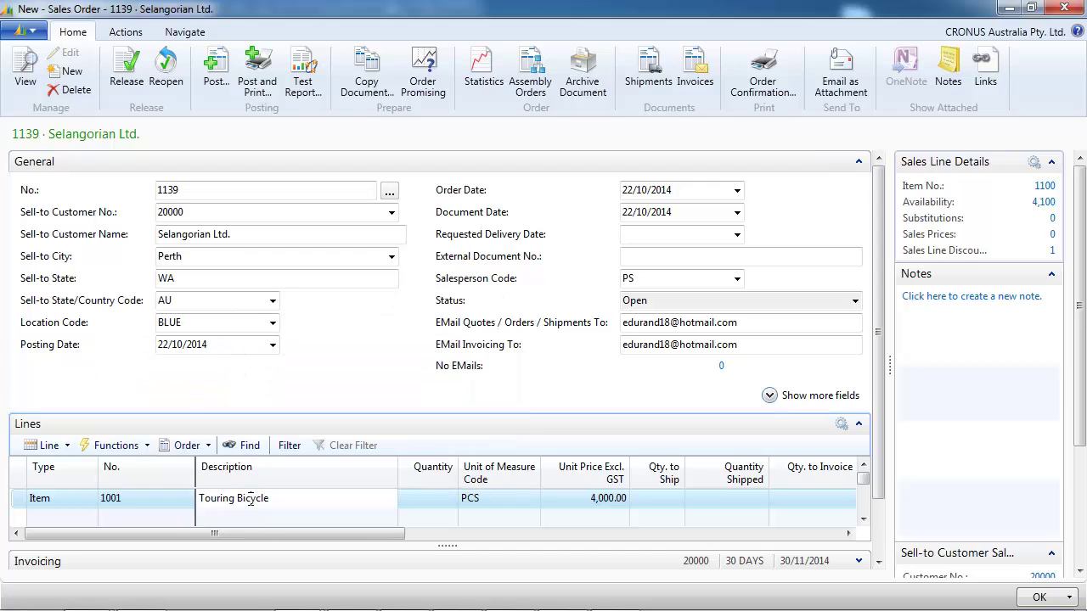
# Step: Review the substitutes offered for Touring Bicycle without choosing one
pyautogui.click(46, 445)
pyautogui.click(128, 501)
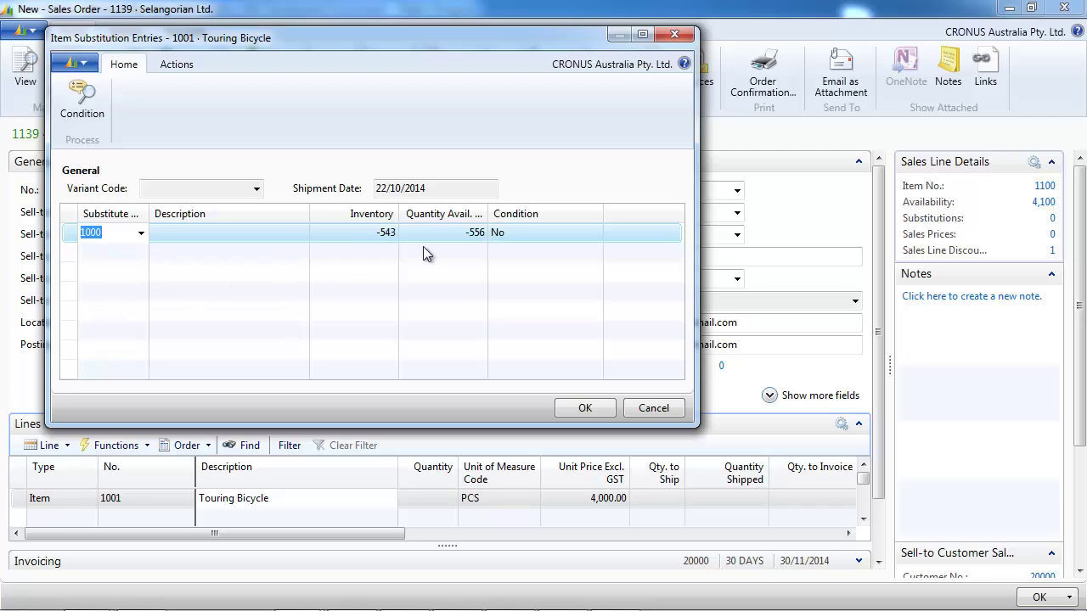
pyautogui.click(673, 33)
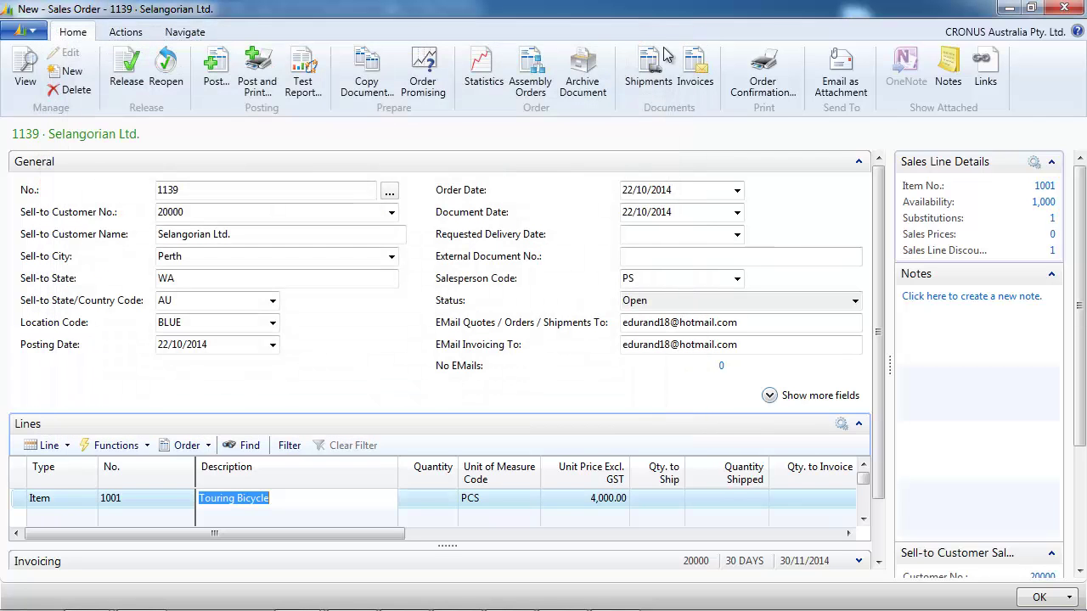
# Step: Set the line's item number back to 1000 Bicycle
pyautogui.hotkey('shift', 'Tab')
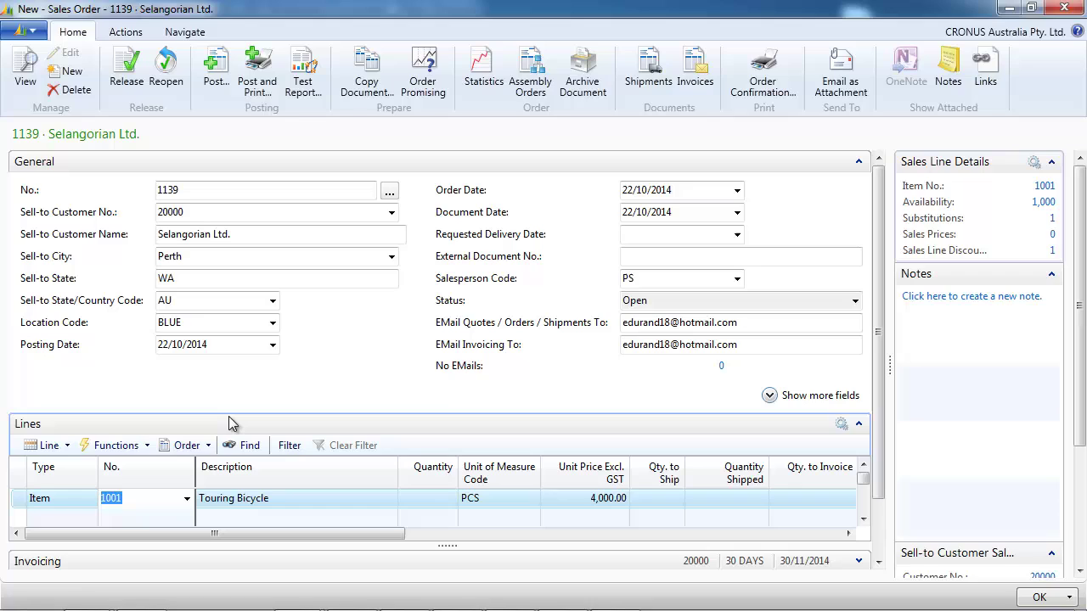
pyautogui.write('10')
pyautogui.press('Tab')
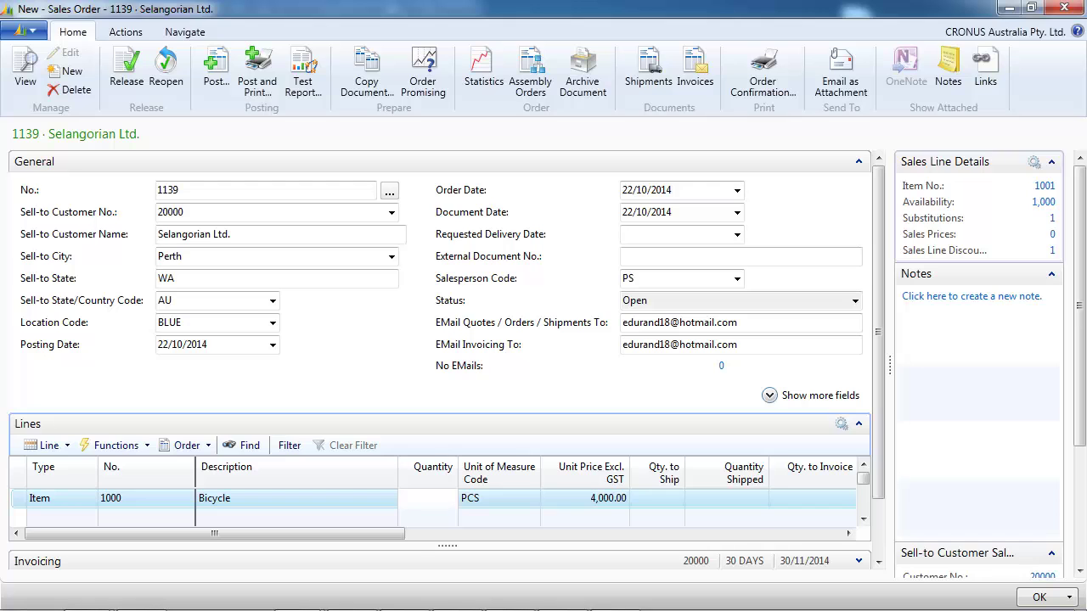
# Step: Add the condition 'Only suited to men' to Bicycle's Touring Bicycle substitution entry
pyautogui.click(1047, 186)
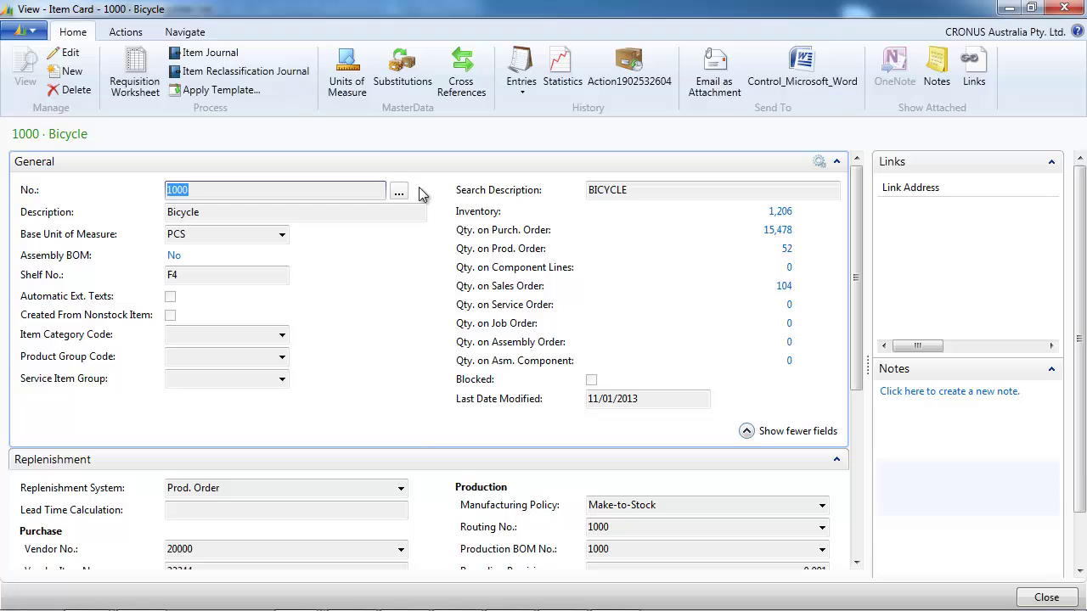
pyautogui.click(396, 74)
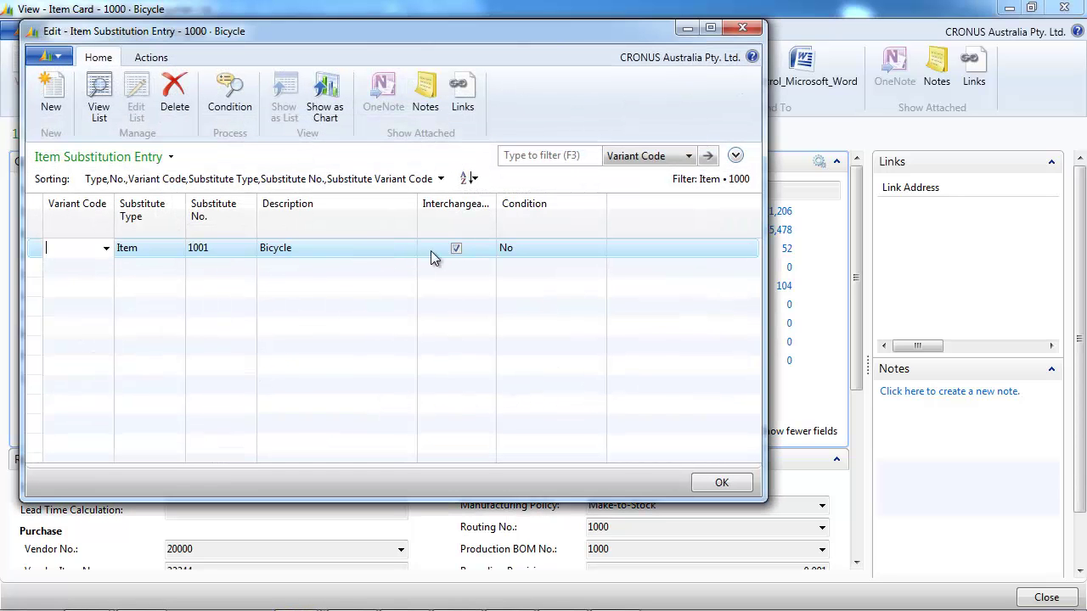
pyautogui.click(237, 100)
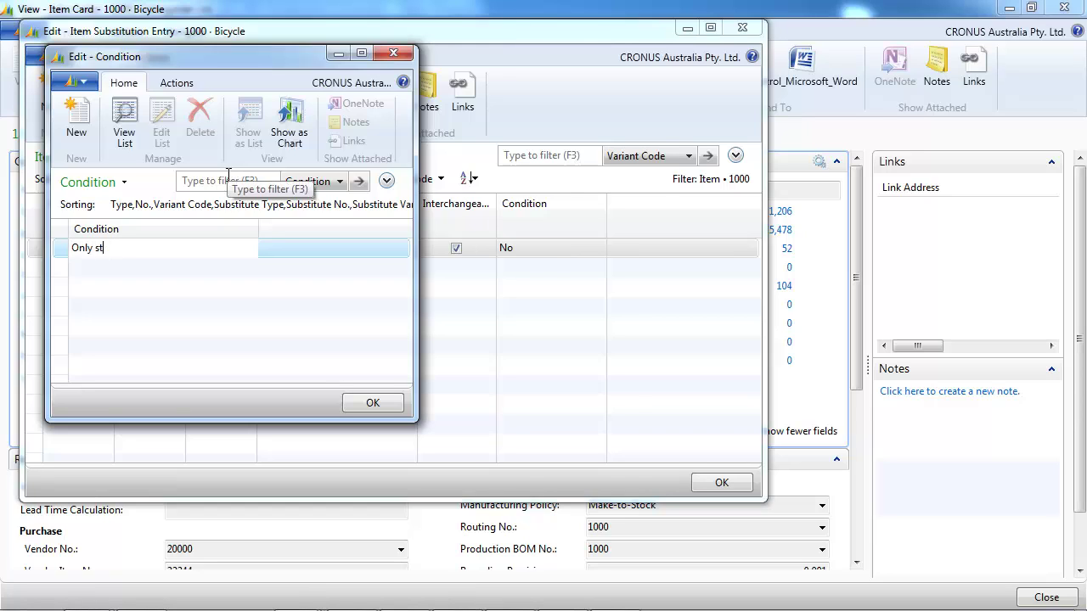
pyautogui.write('Only suited to men')
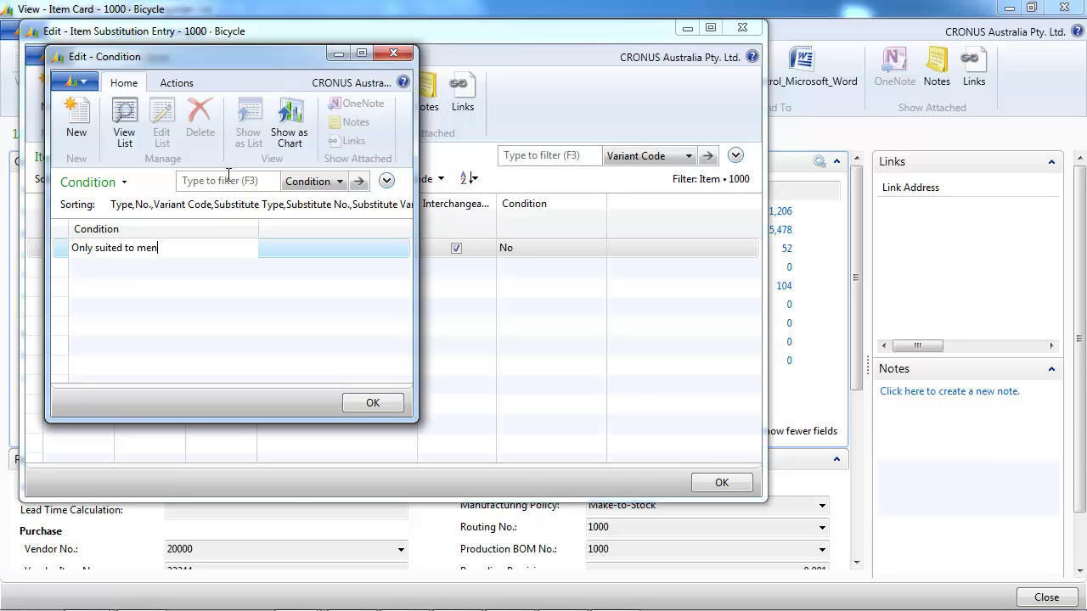
pyautogui.press('Tab')
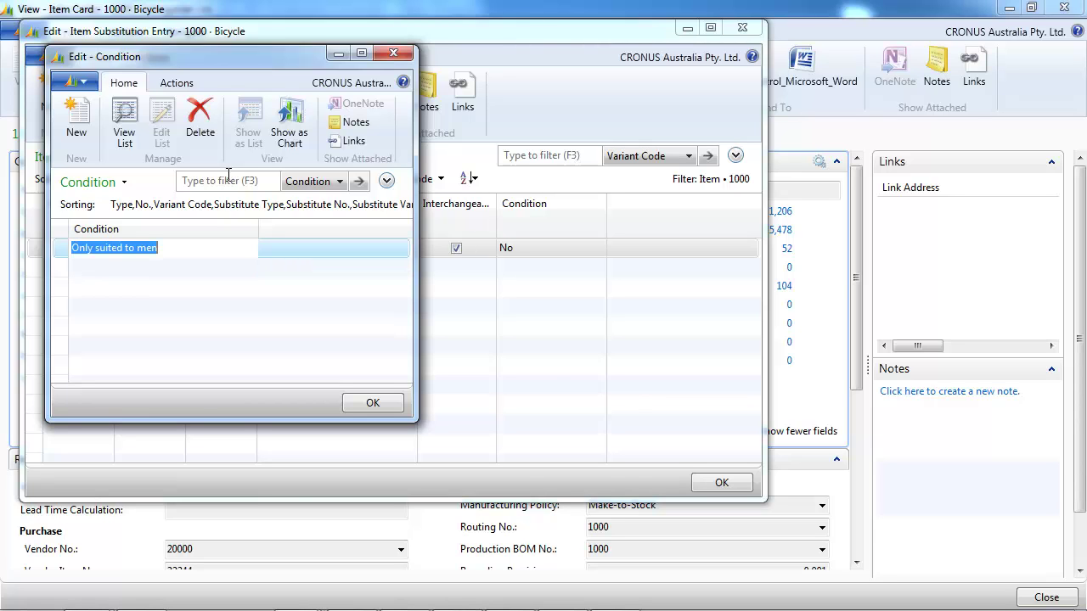
pyautogui.press('Escape')
pyautogui.press('Escape')
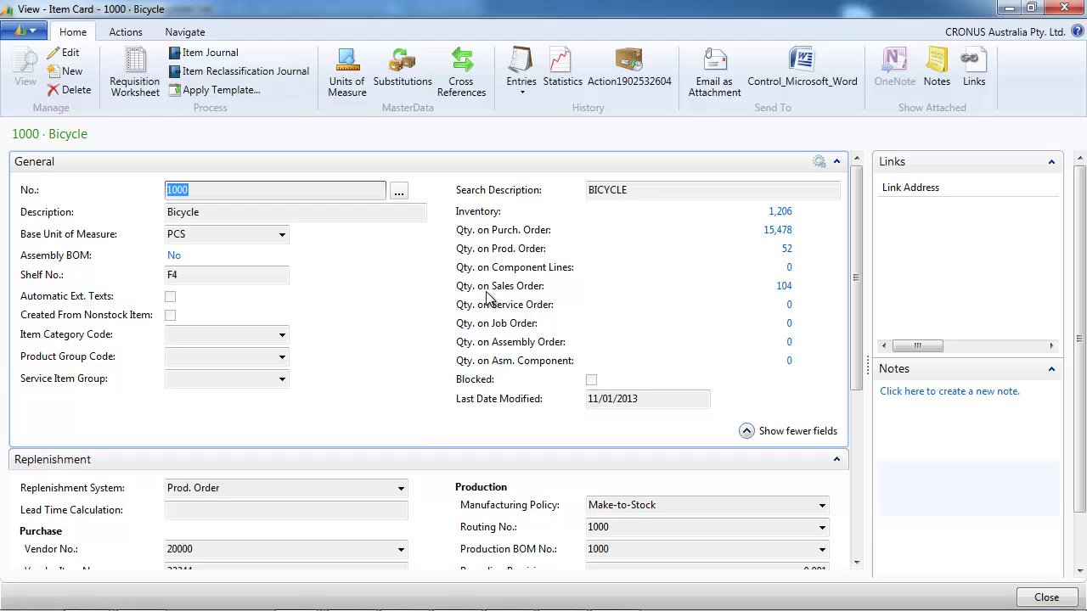
pyautogui.press('Escape')
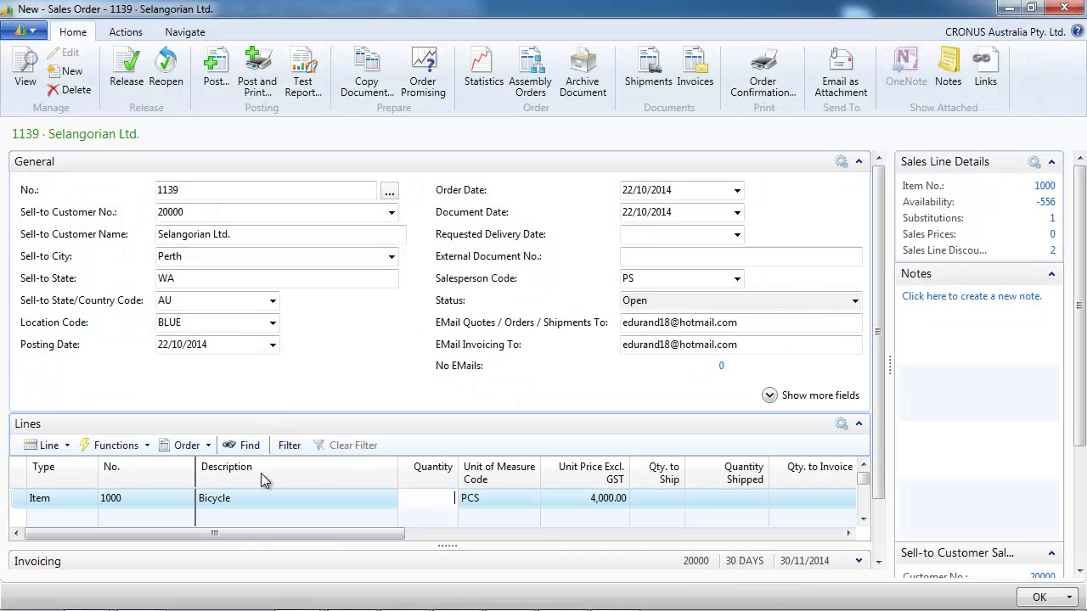
pyautogui.click(69, 448)
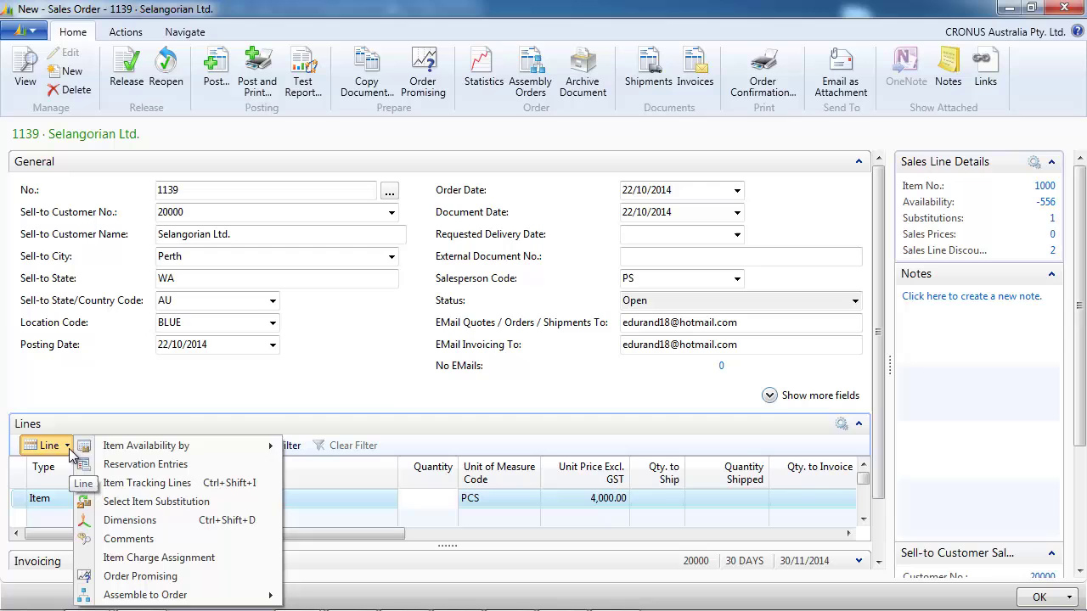
pyautogui.click(127, 501)
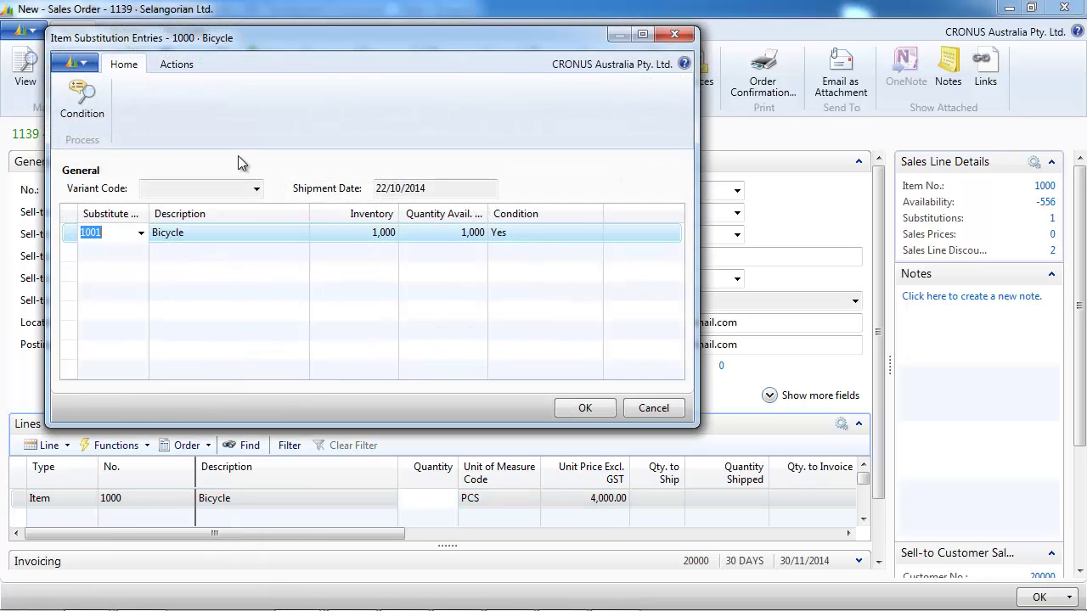
pyautogui.click(88, 112)
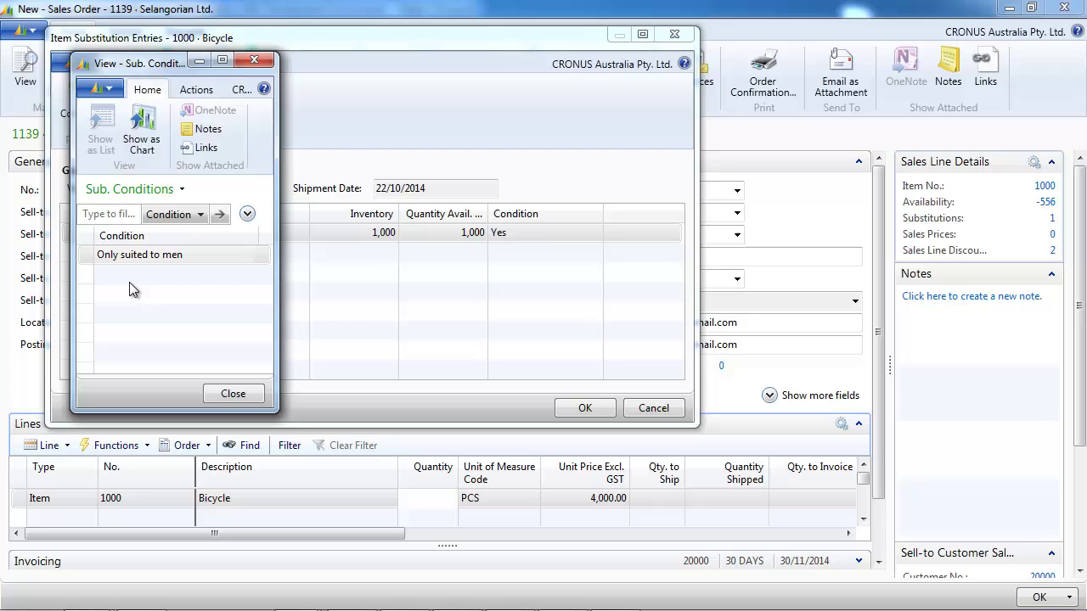
pyautogui.click(254, 60)
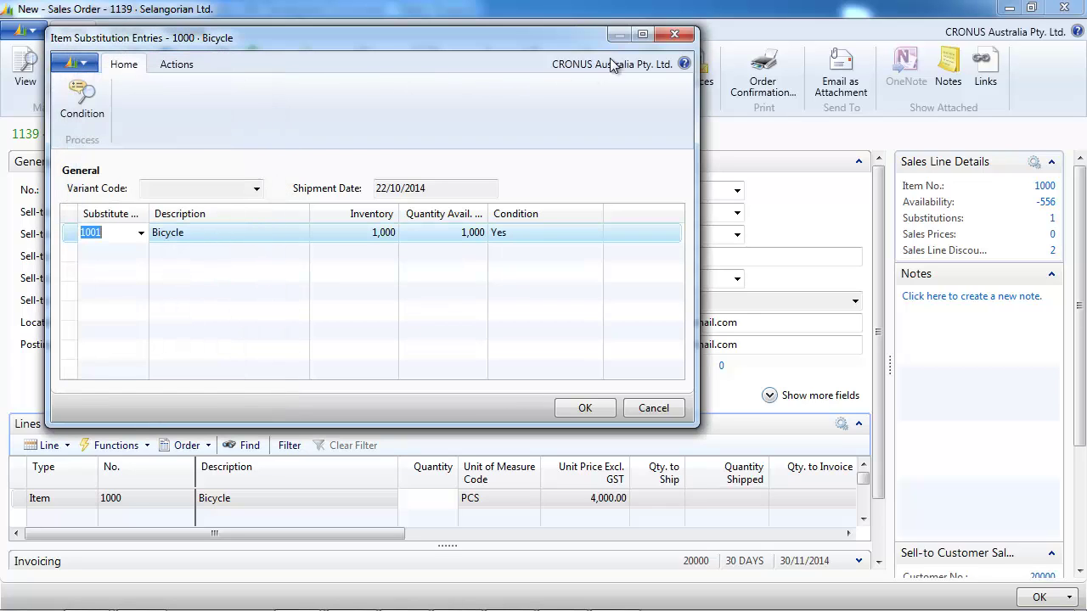
pyautogui.click(675, 35)
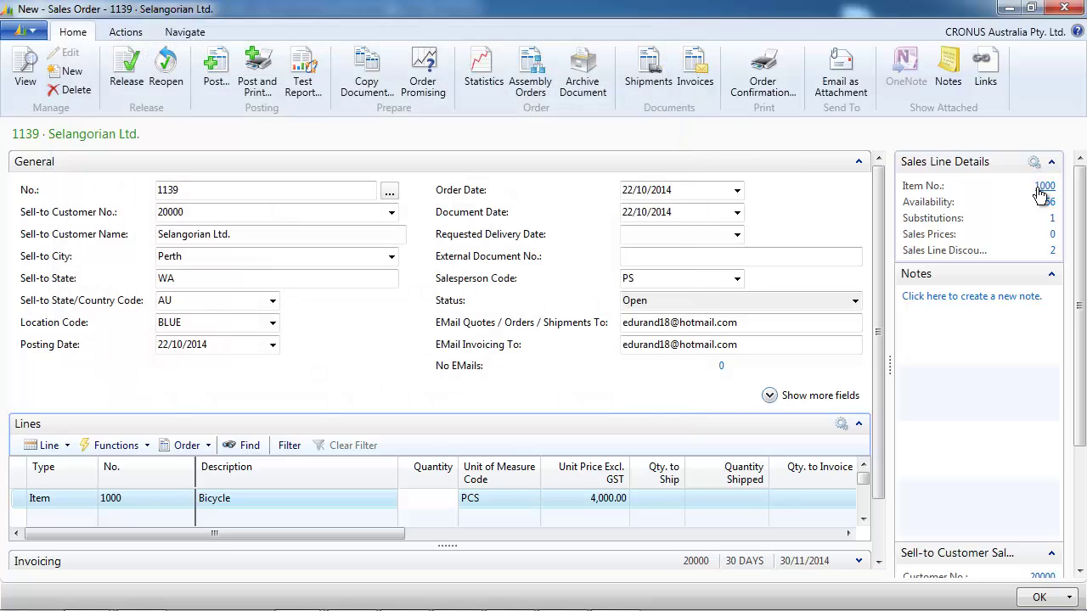
# Step: Add 1002 Sport Bicycle as a second substitution on the Bicycle item card
pyautogui.click(1039, 189)
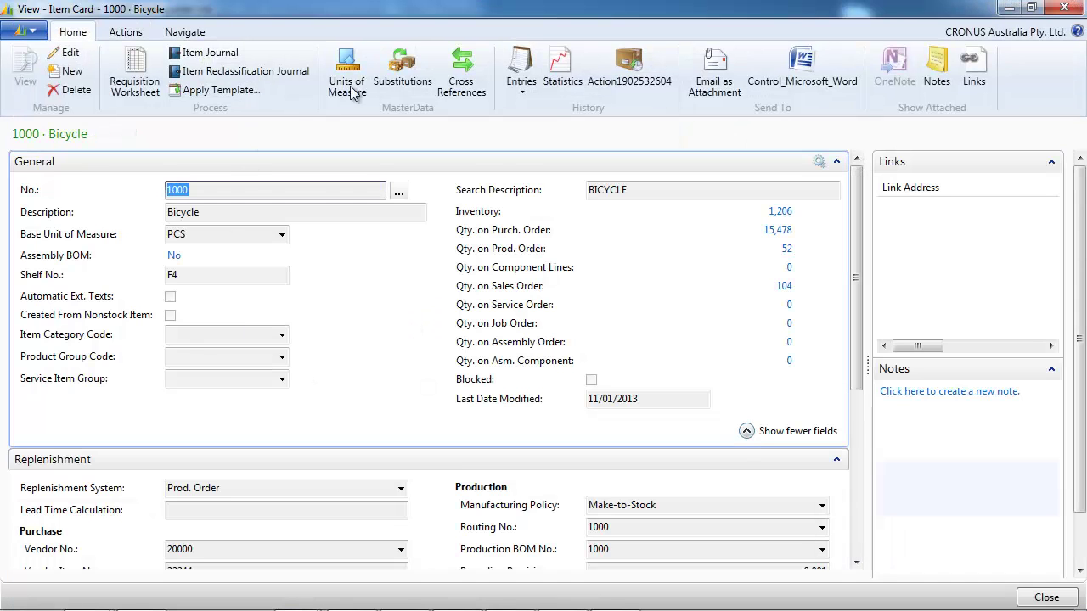
pyautogui.click(396, 83)
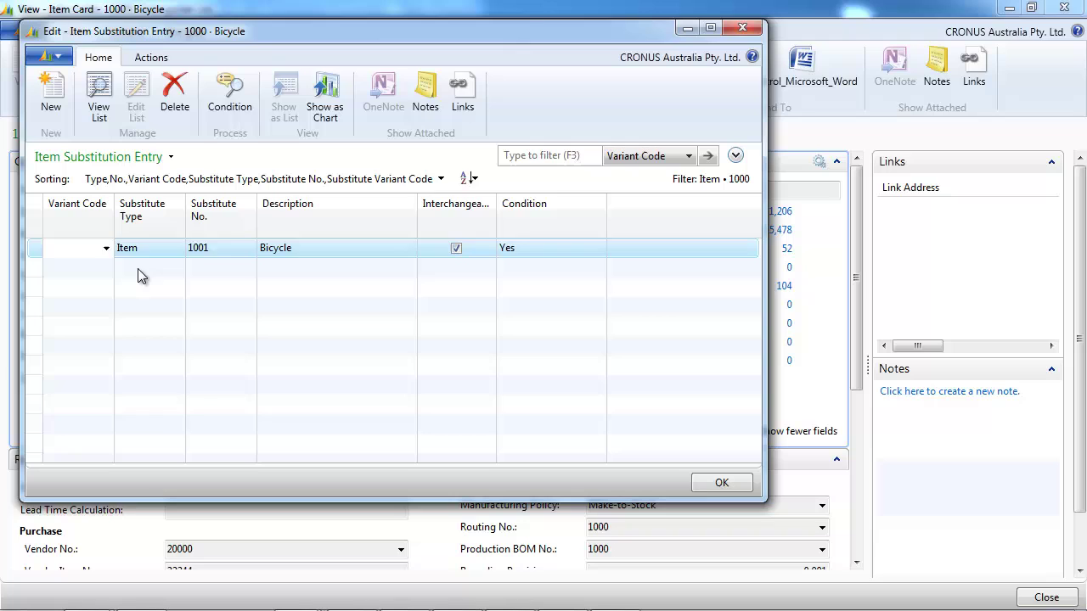
pyautogui.click(140, 275)
pyautogui.click(229, 270)
pyautogui.click(248, 268)
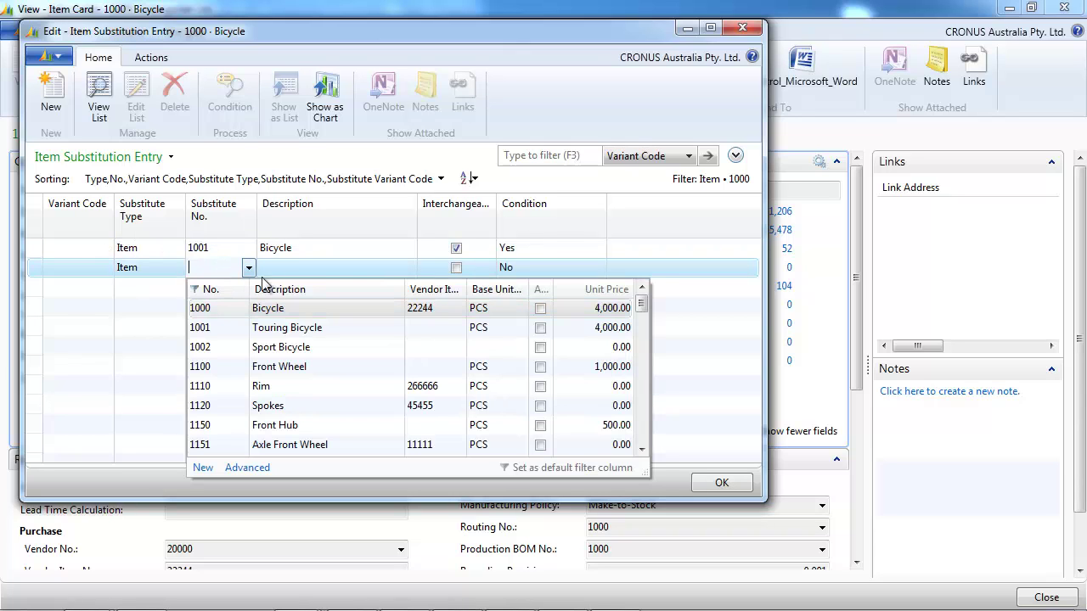
pyautogui.click(293, 347)
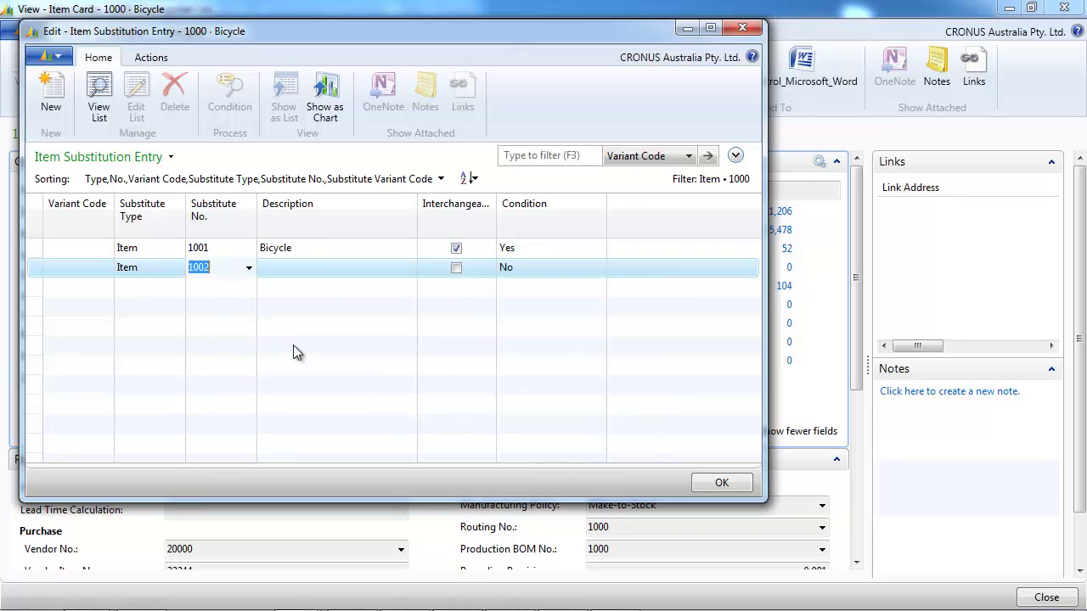
pyautogui.click(307, 268)
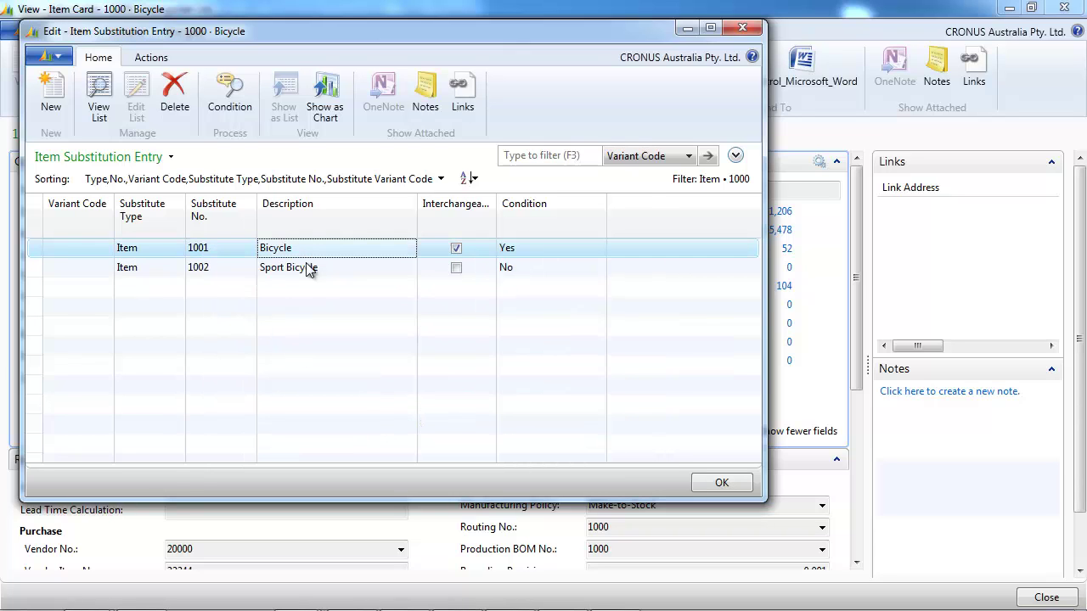
pyautogui.click(710, 488)
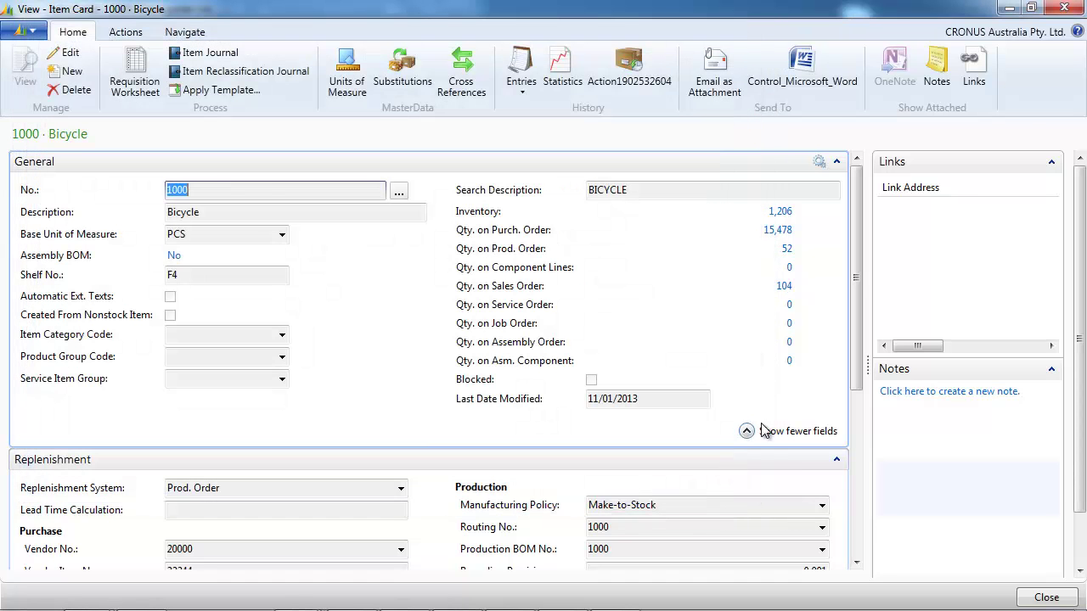
pyautogui.click(1066, 8)
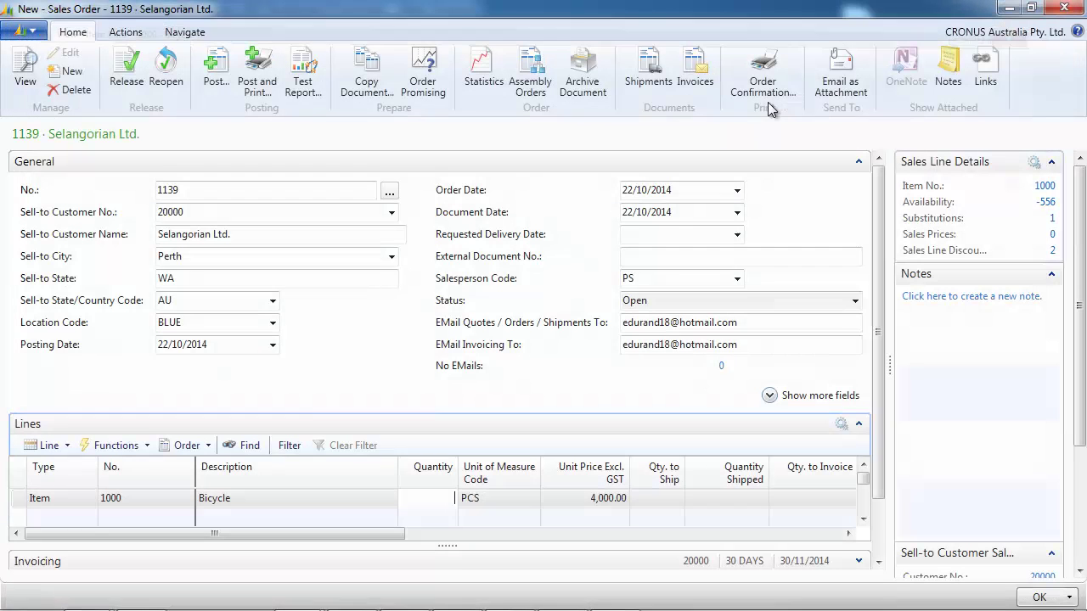
# Step: Check that both substitutes now appear for the Bicycle line, then close sales order 1139
pyautogui.click(63, 445)
pyautogui.click(146, 507)
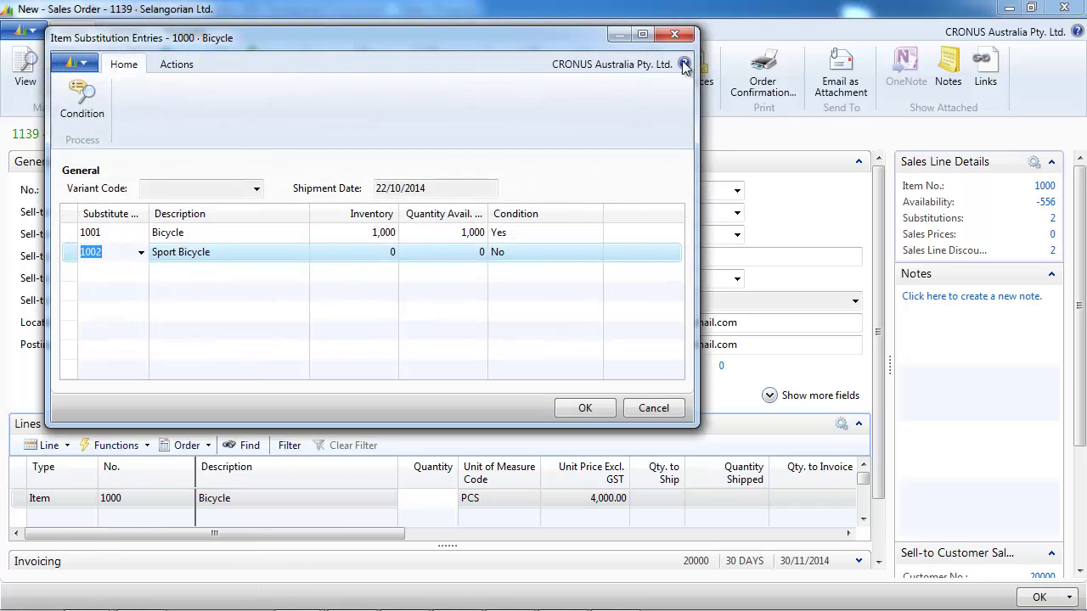
pyautogui.click(679, 35)
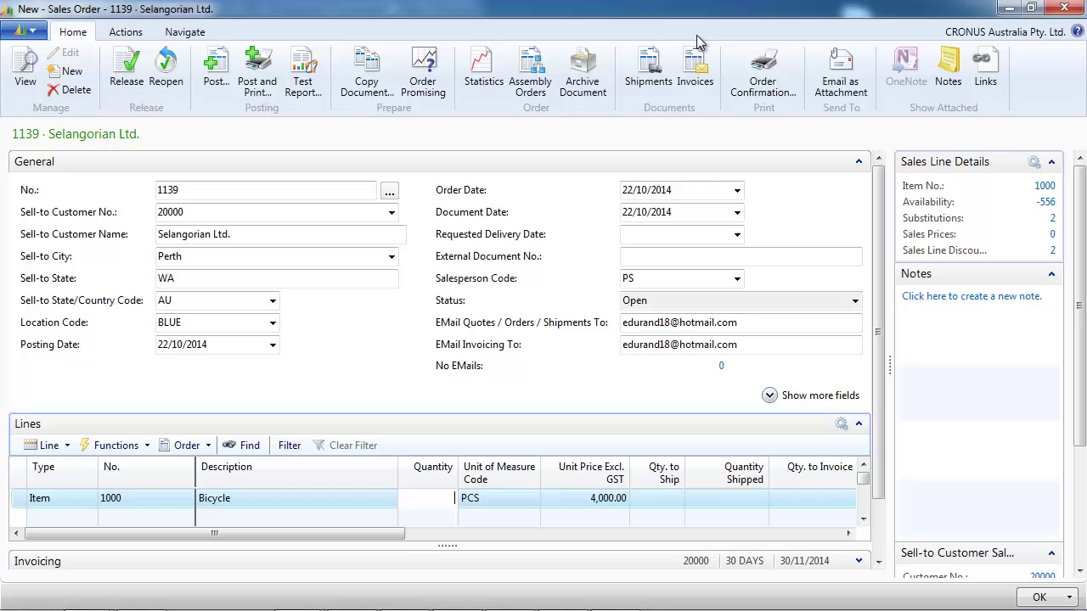
pyautogui.click(1064, 8)
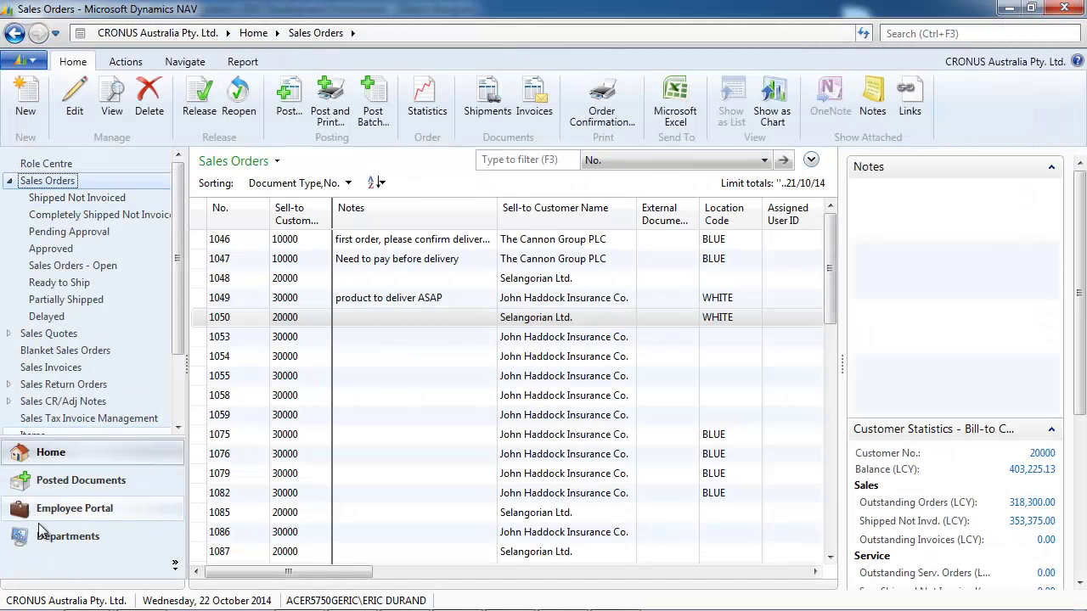
# Step: Navigate through Departments > Manufacturing > Execution to Firm Planned Prod. Orders
pyautogui.click(52, 545)
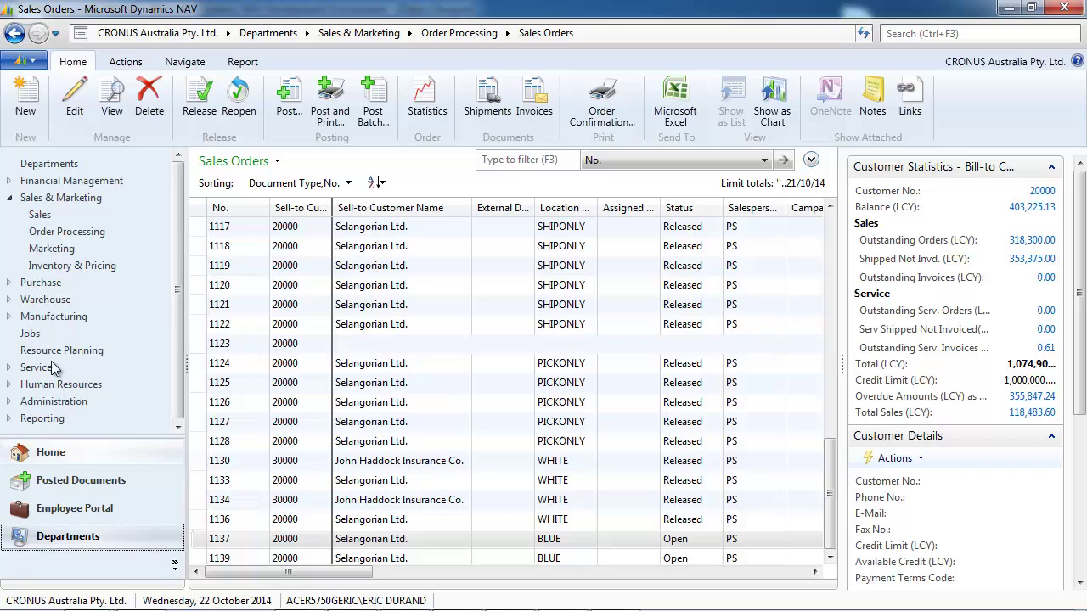
pyautogui.click(8, 317)
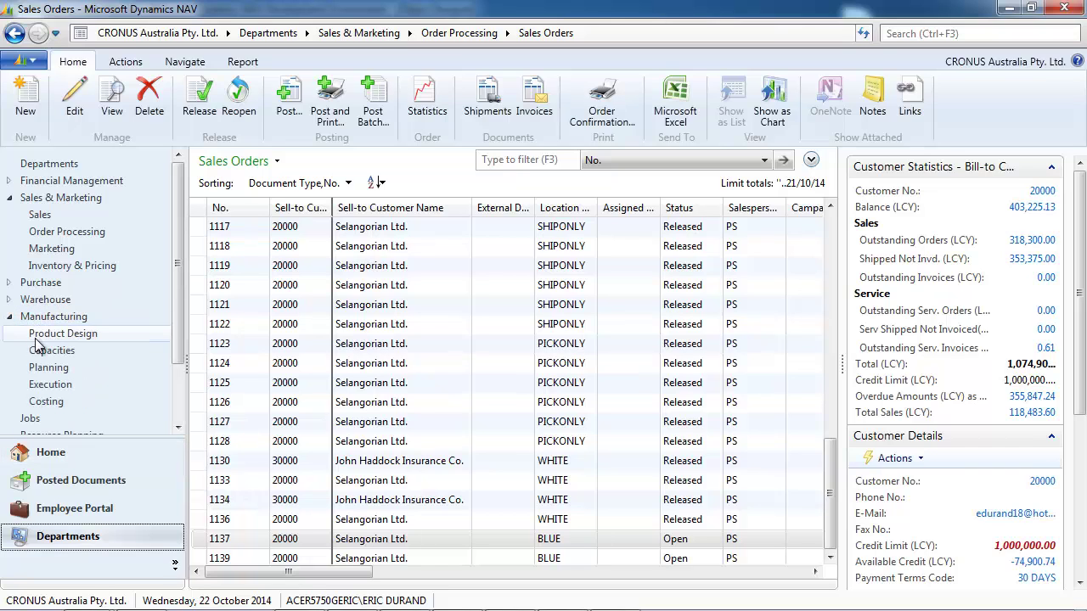
pyautogui.click(50, 385)
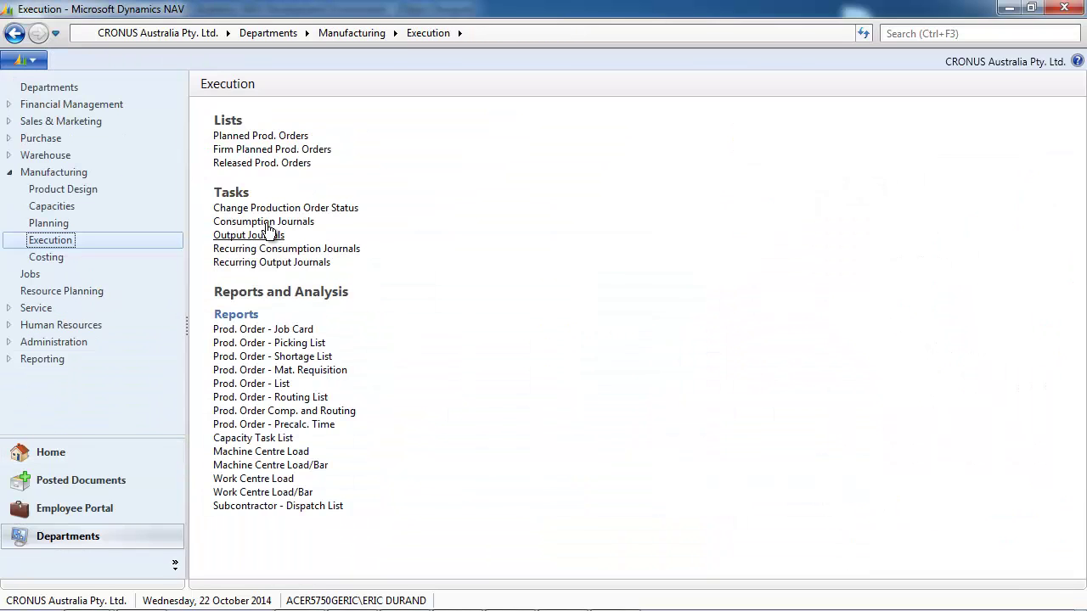
pyautogui.click(285, 149)
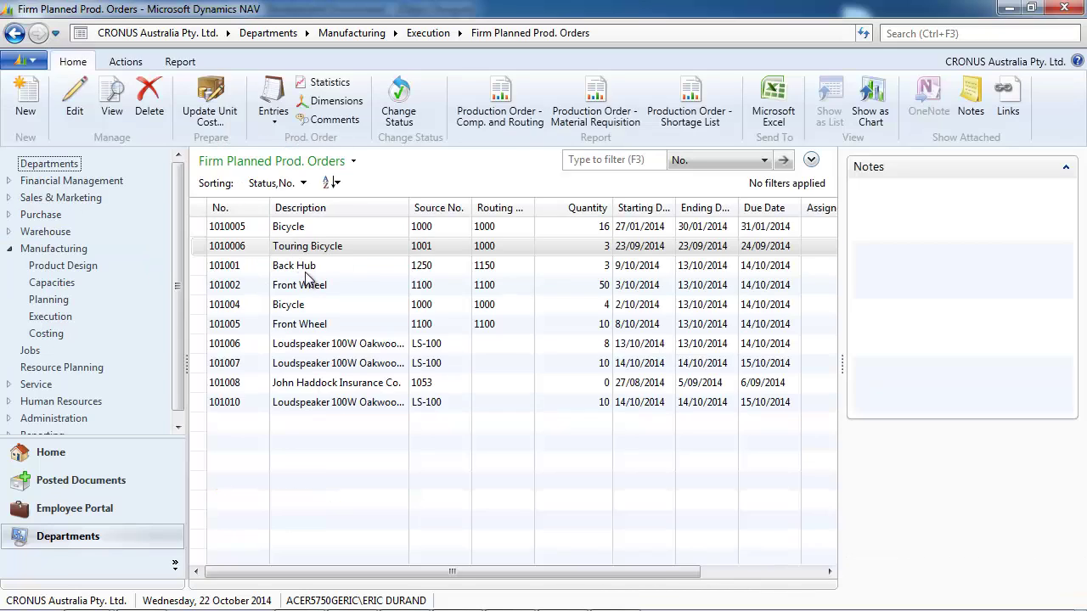
# Step: View the components of the Touring Bicycle production order 1010006's line
pyautogui.doubleClick(340, 245)
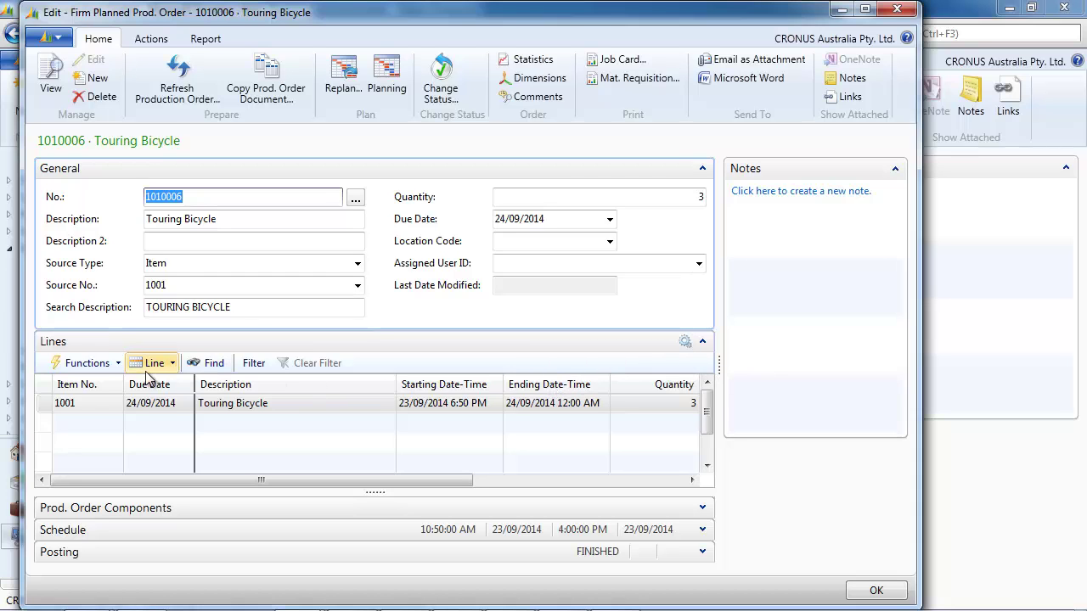
pyautogui.click(173, 371)
pyautogui.click(179, 461)
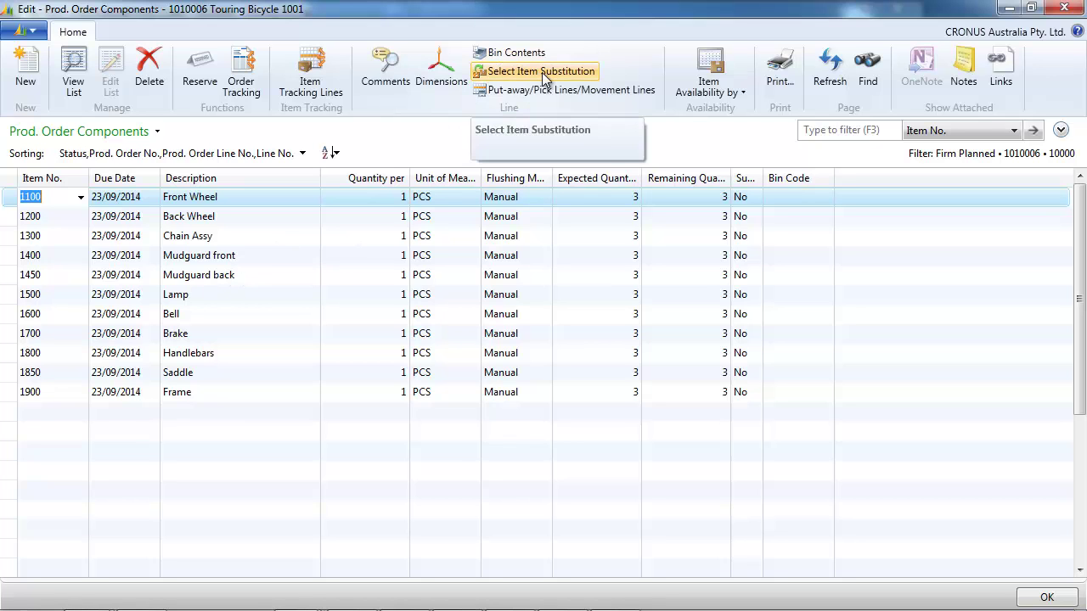
pyautogui.press('Escape')
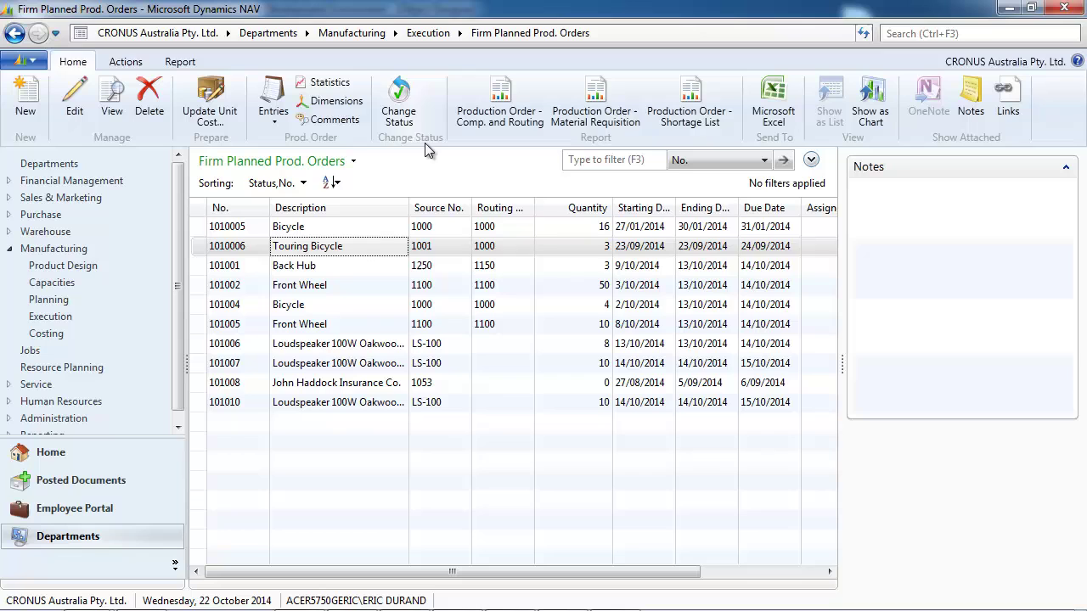